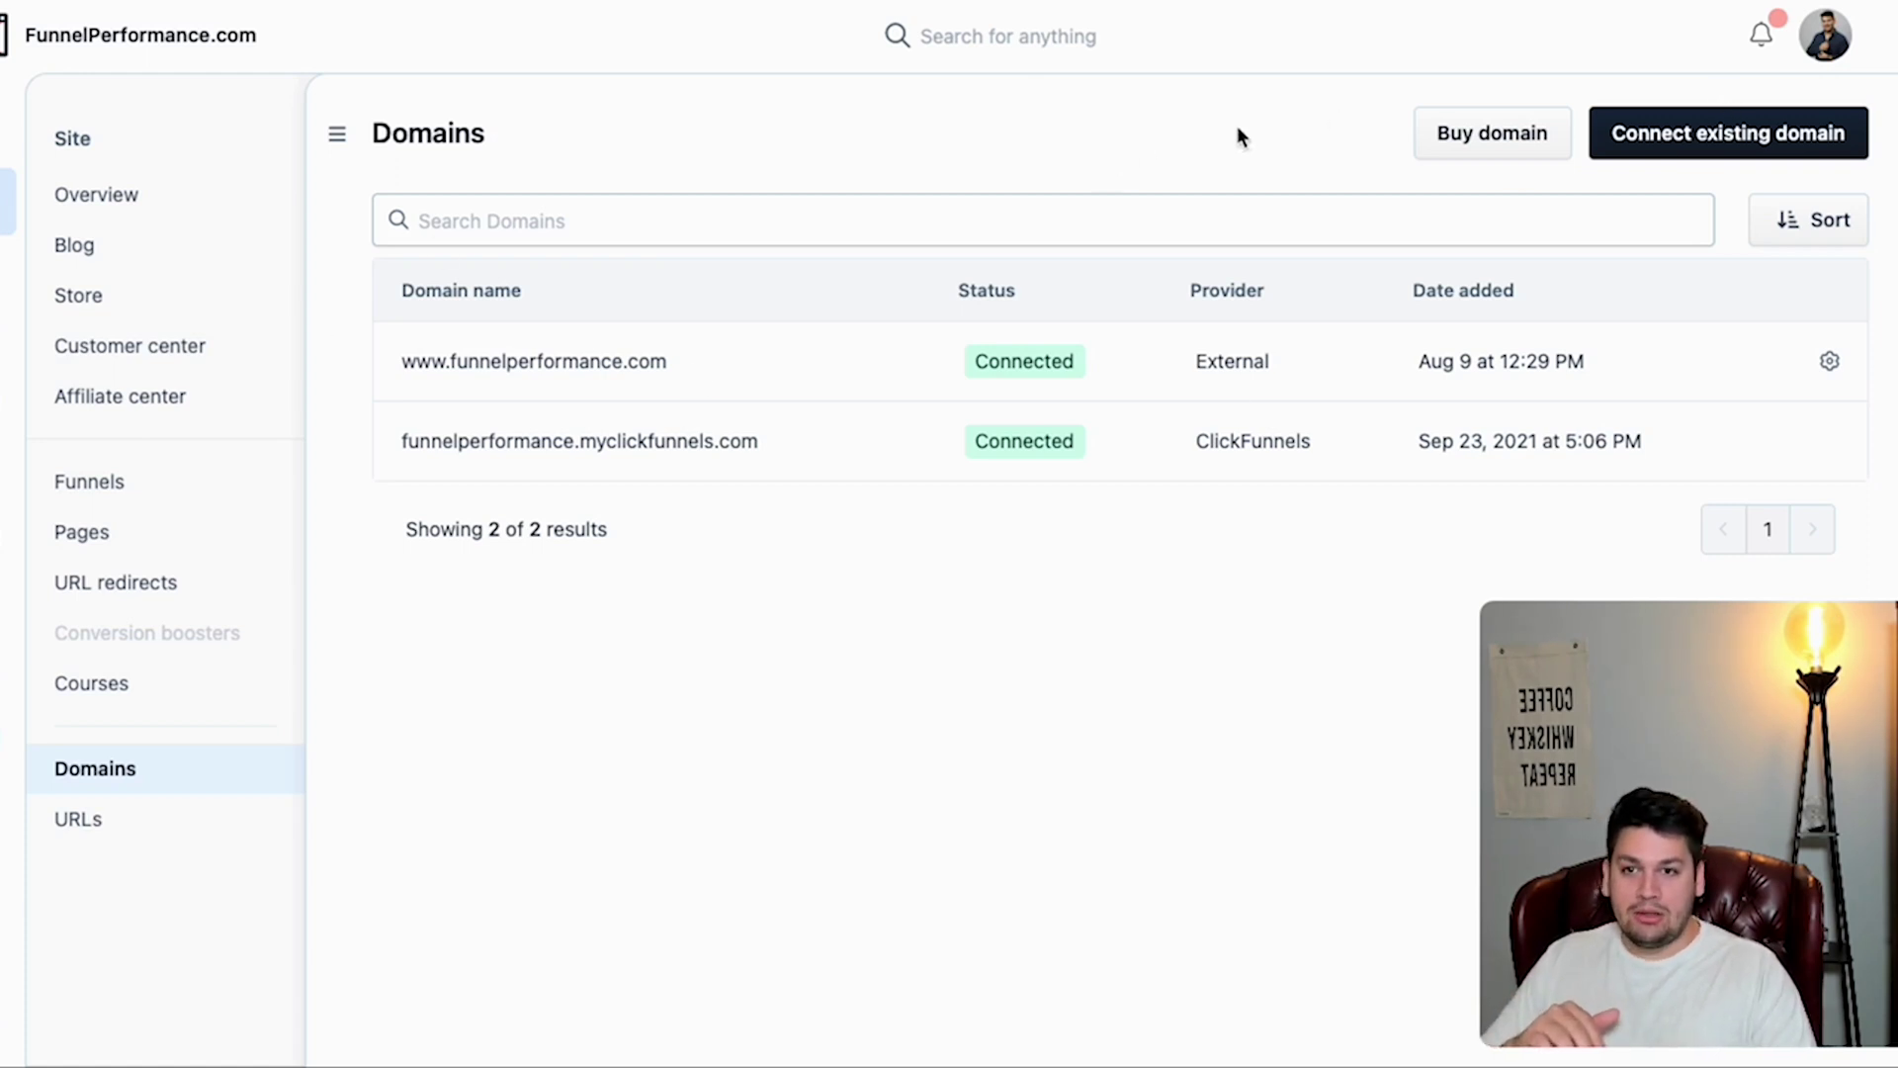
# - Highlight the cf2basics.com domain name on the domains page for reference
pyautogui.click(1335, 110)
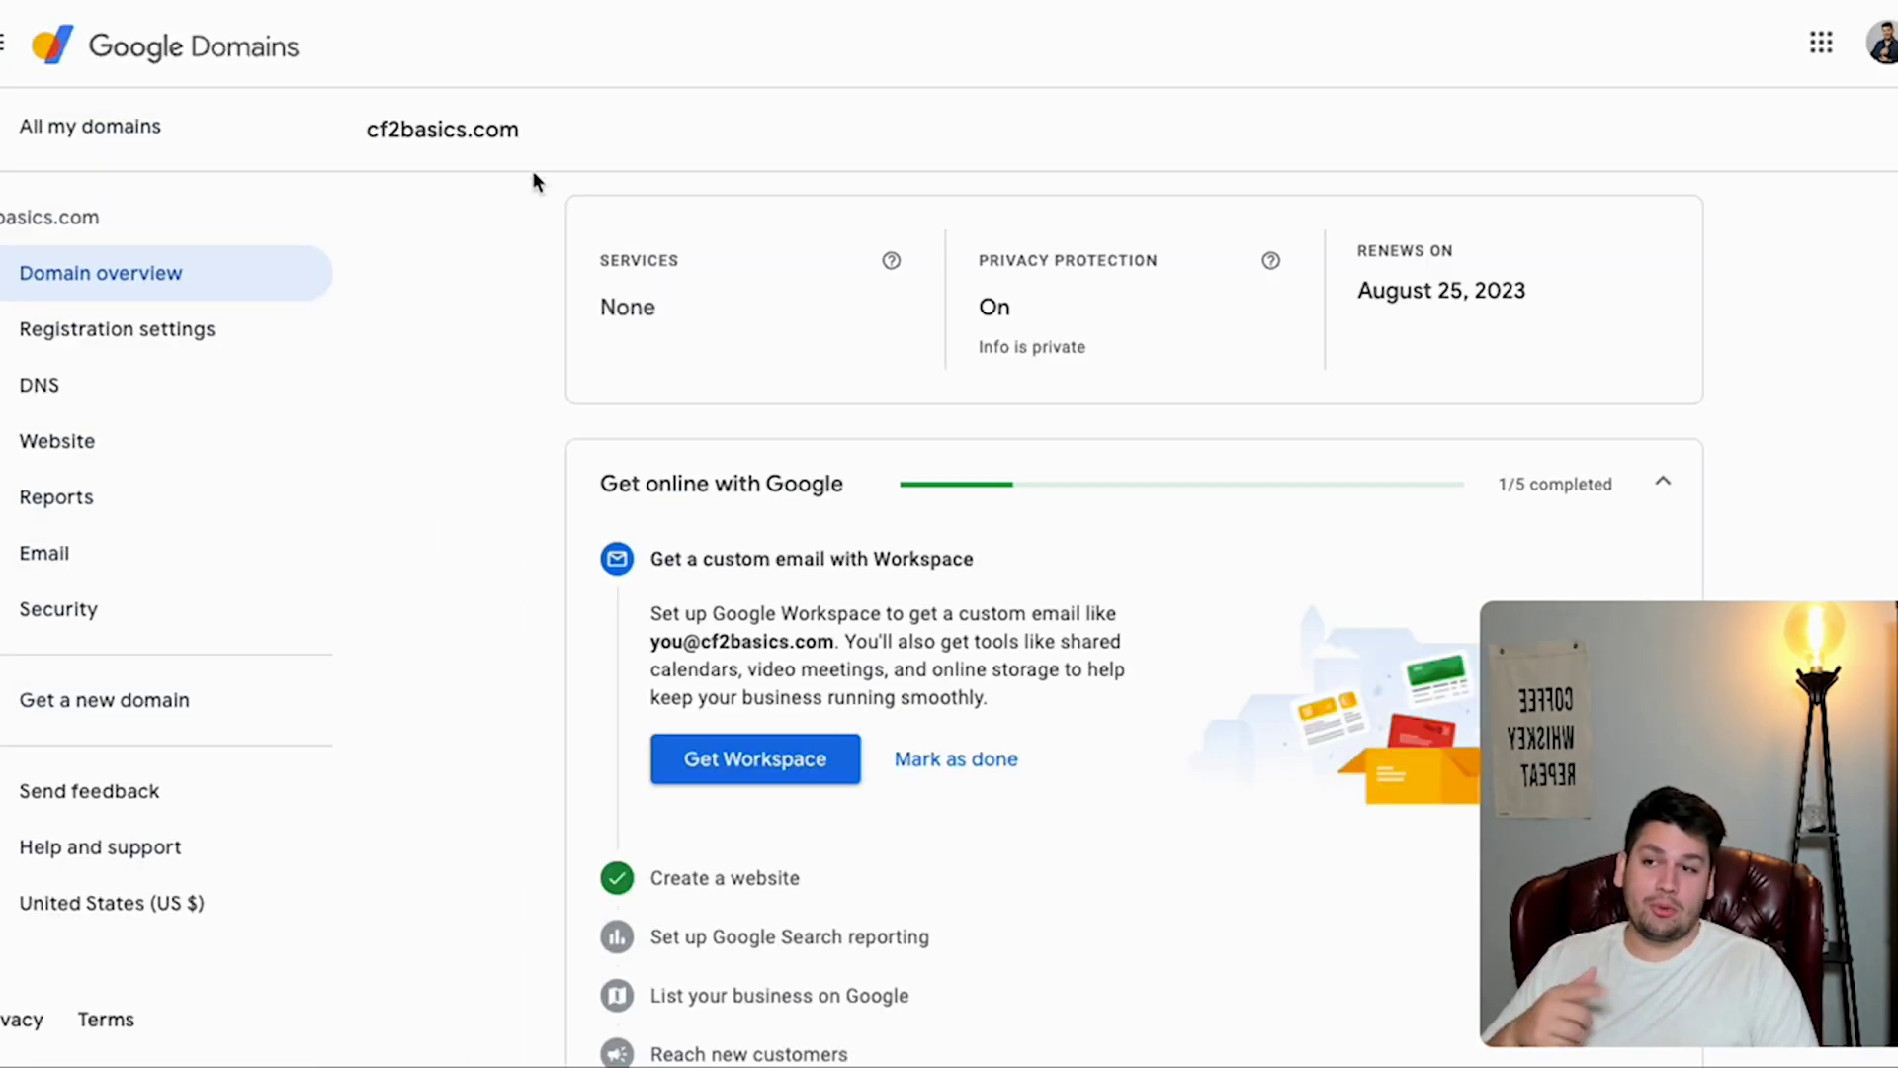
pyautogui.moveTo(537, 142); pyautogui.dragTo(343, 140)
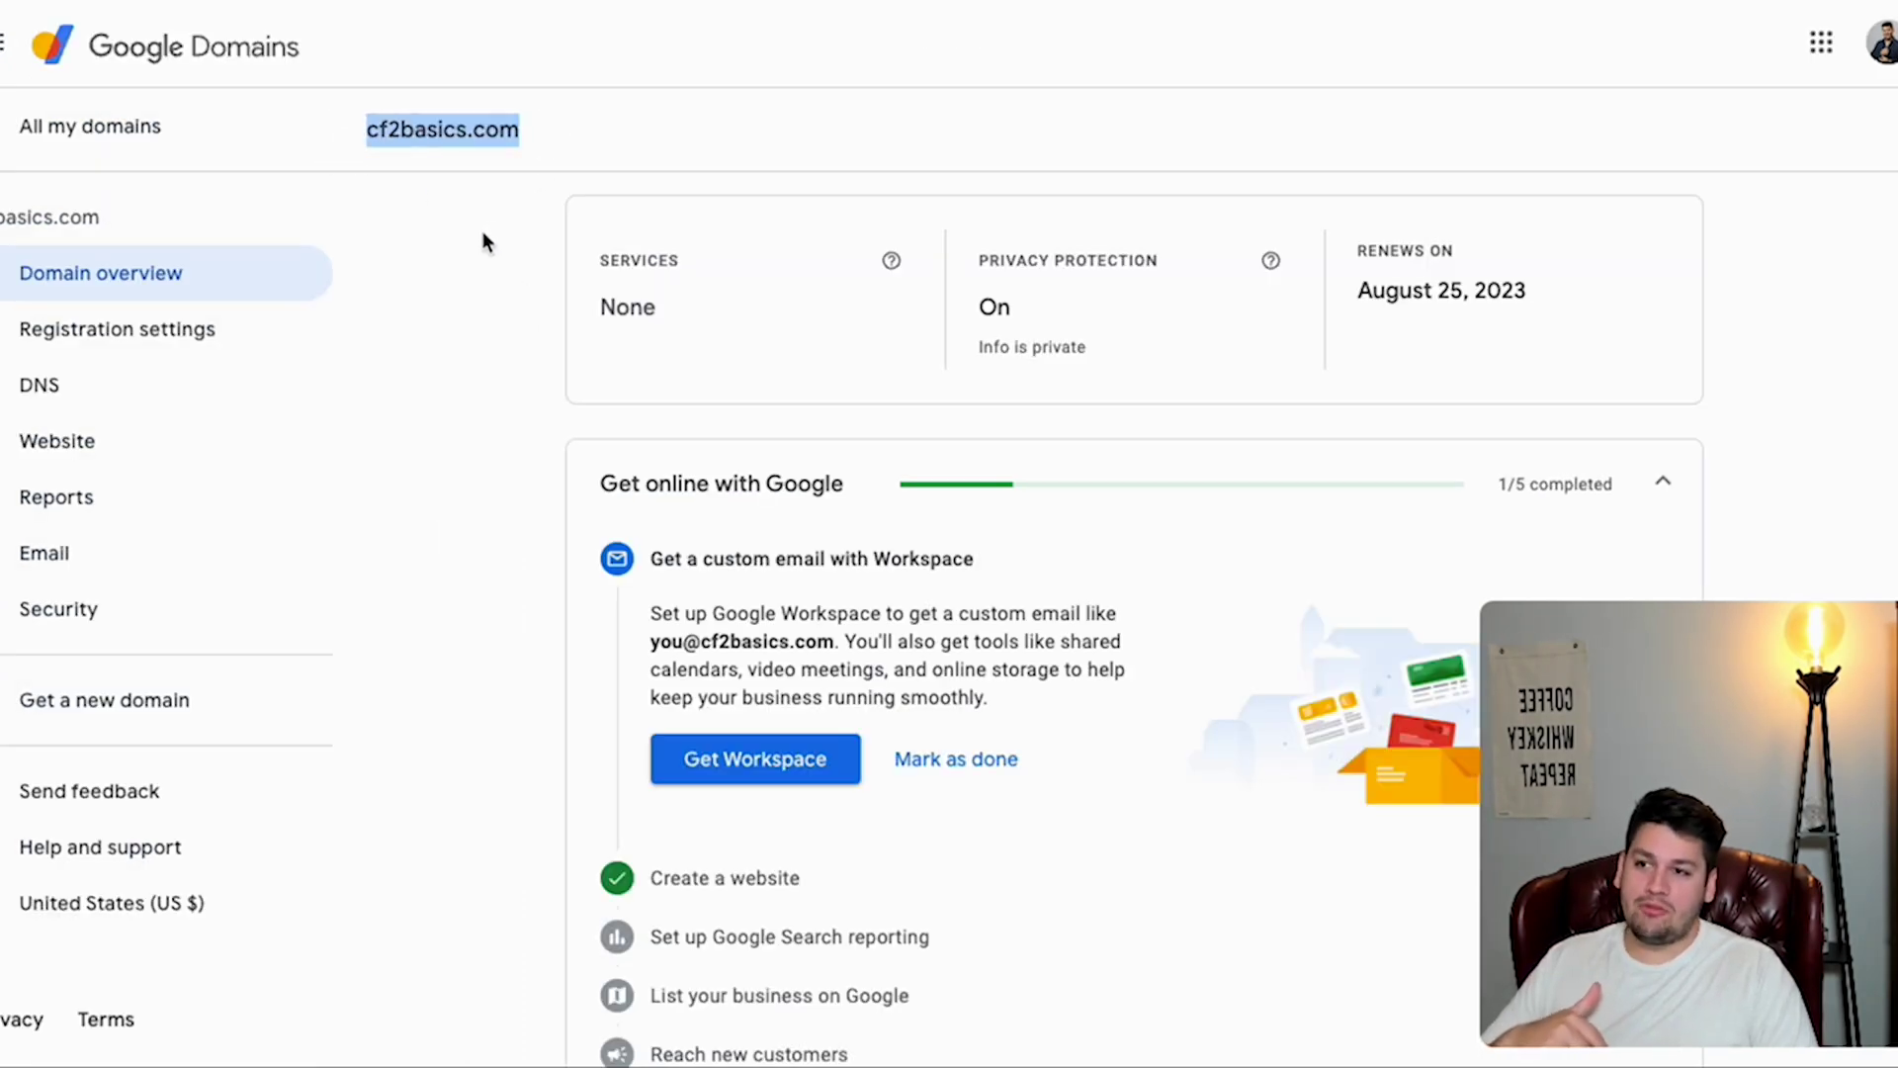
pyautogui.moveTo(508, 129); pyautogui.dragTo(436, 200)
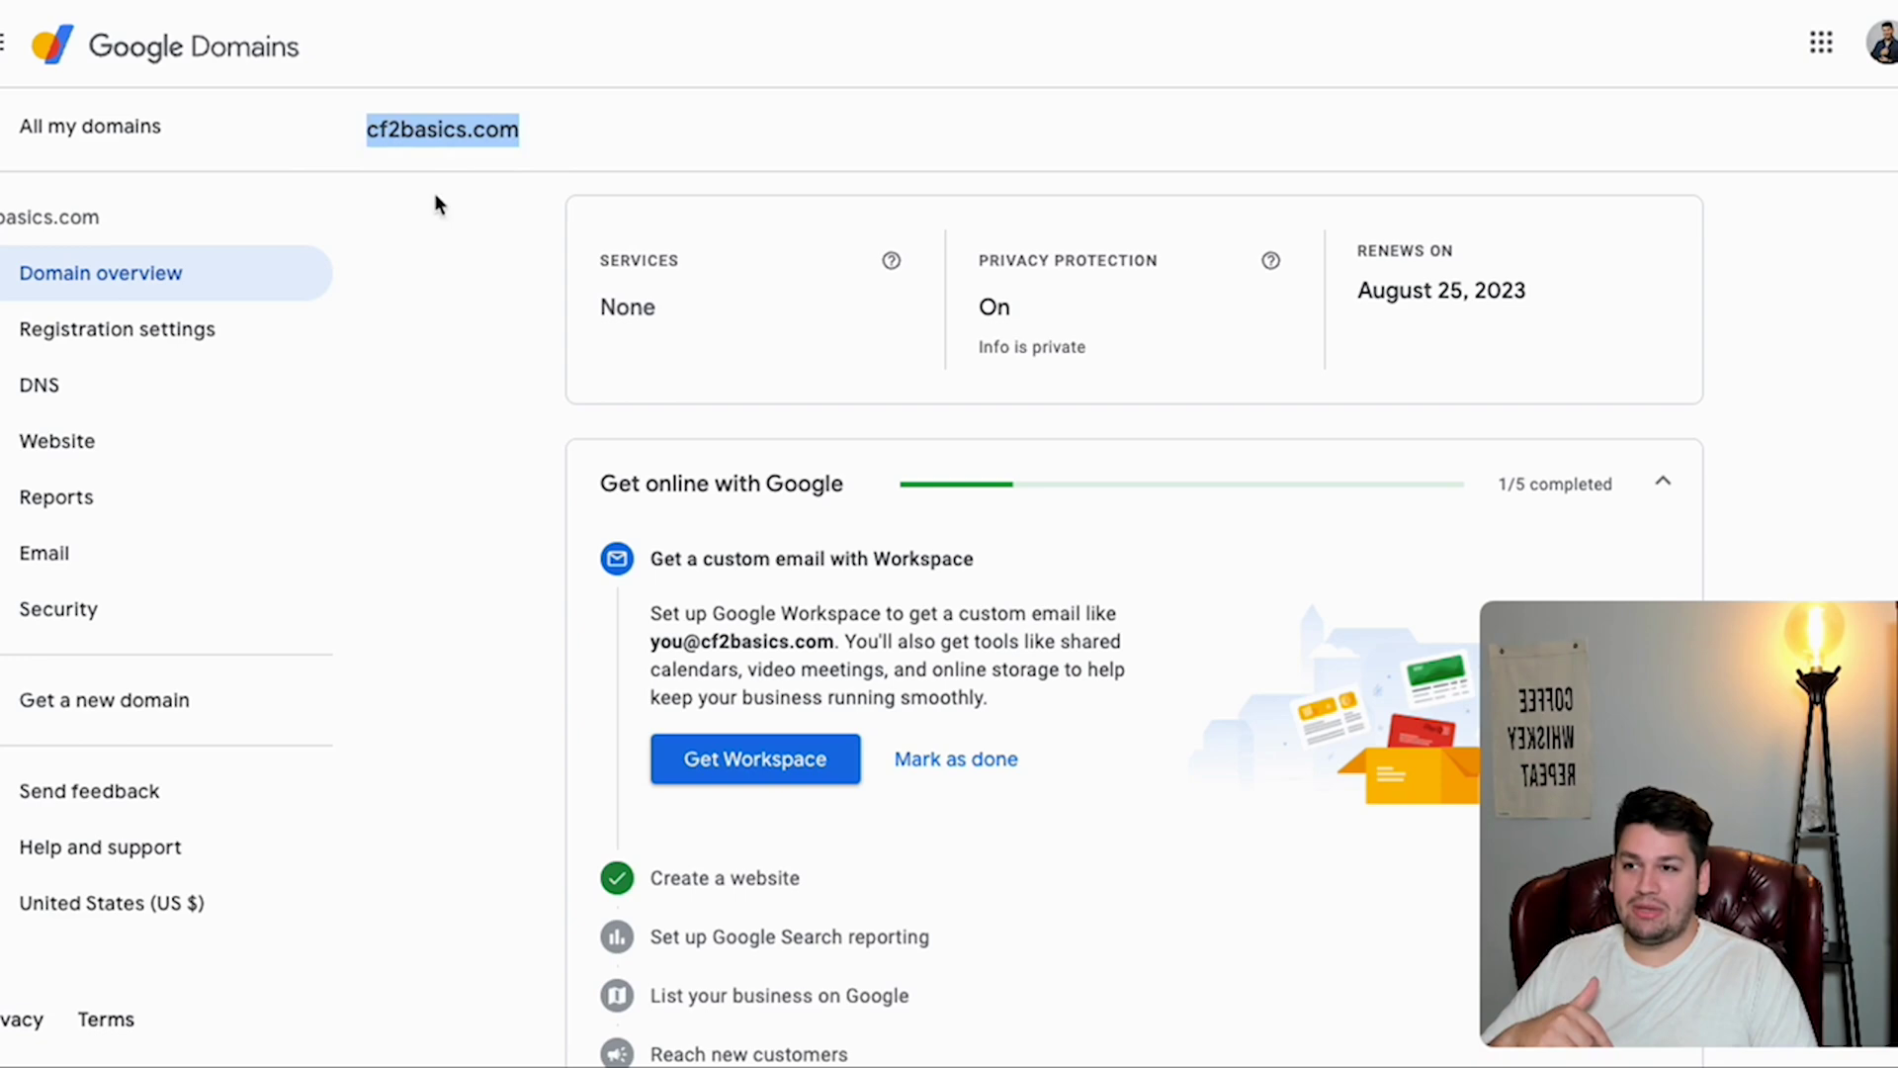
pyautogui.click(484, 250)
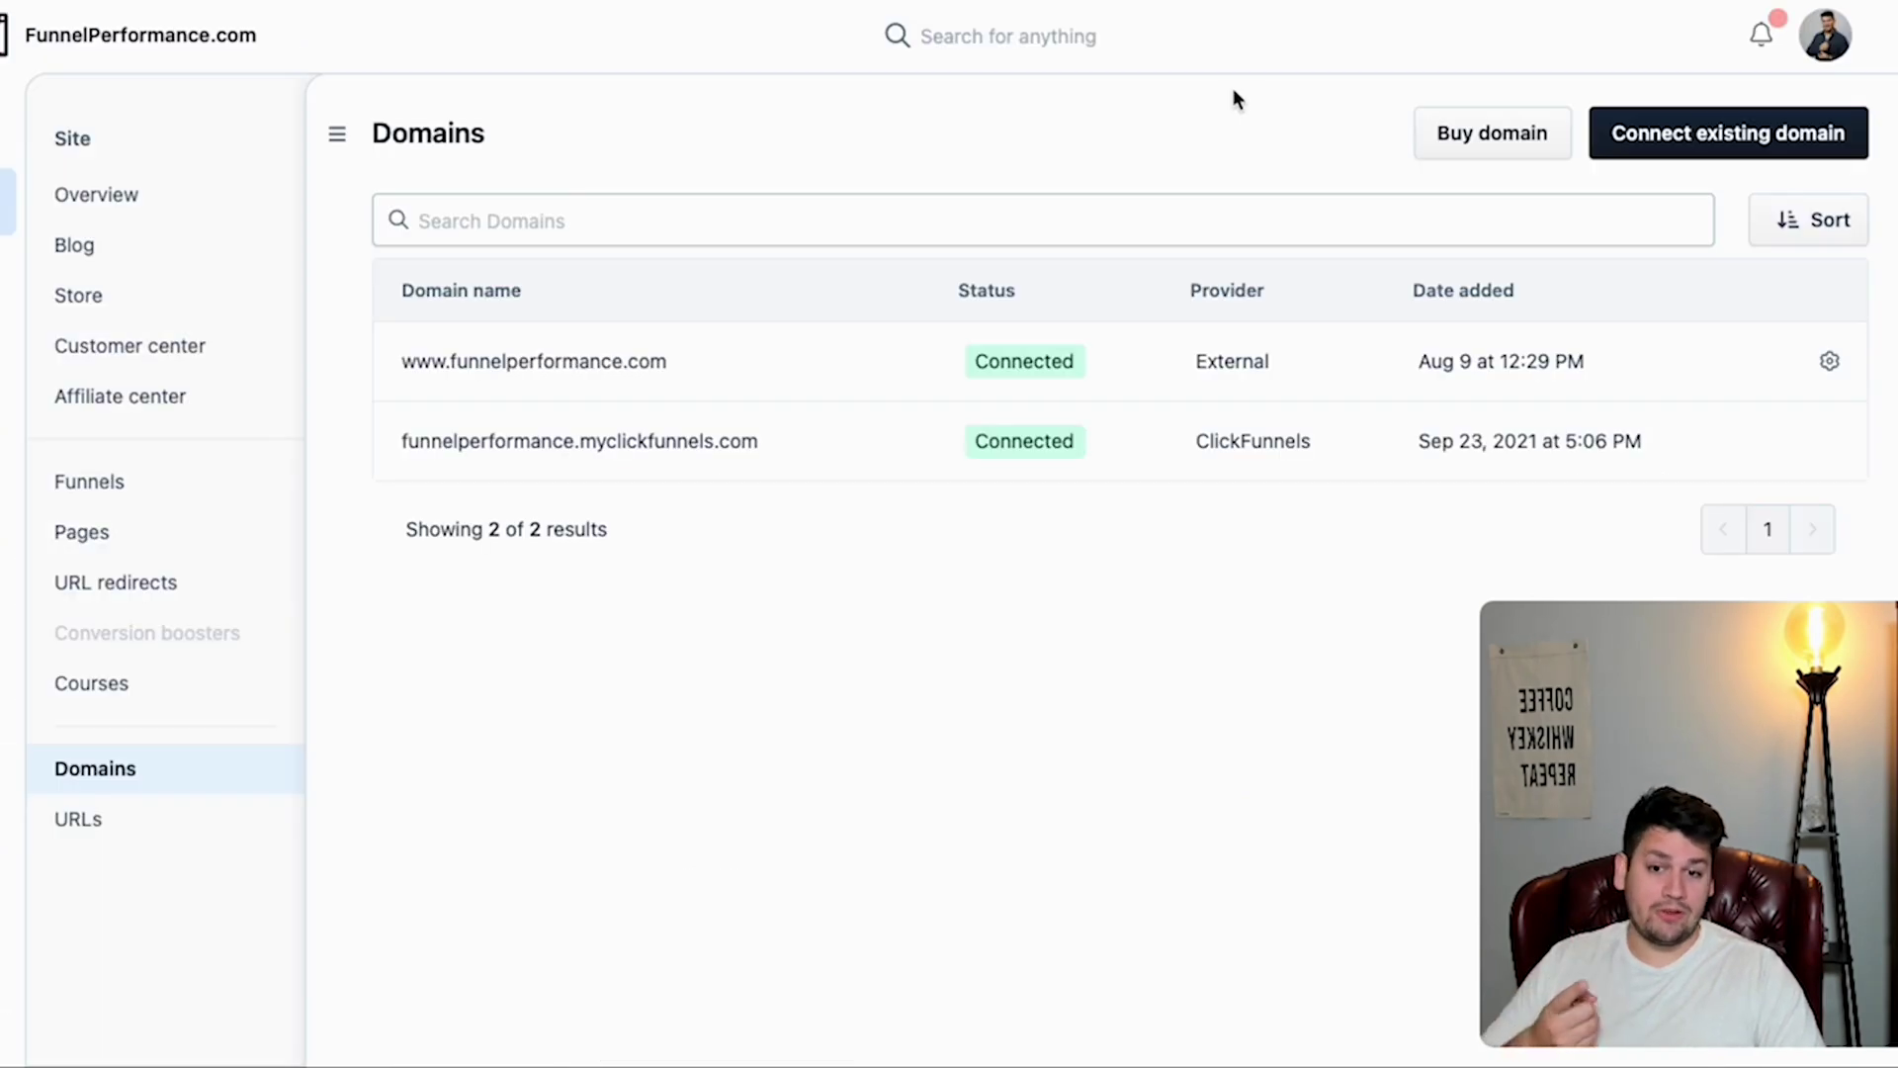
pyautogui.click(1649, 151)
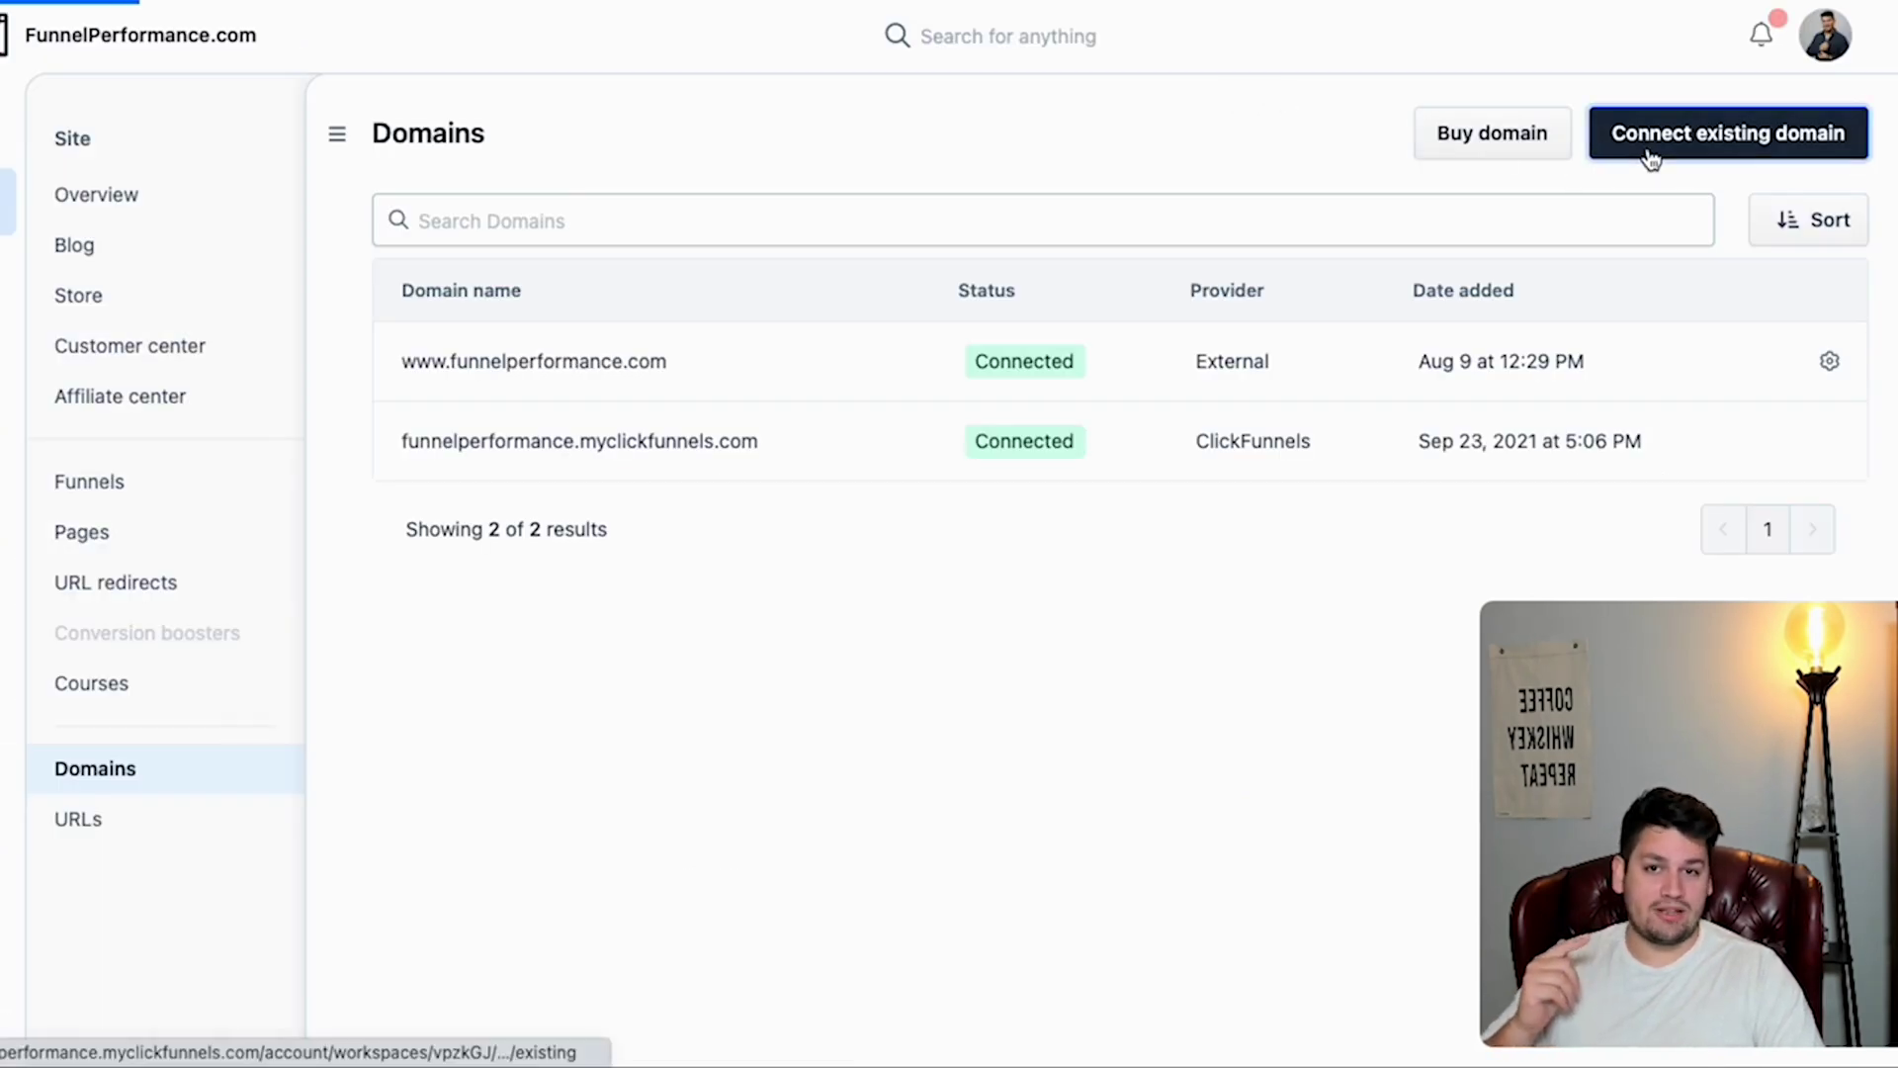
pyautogui.click(1124, 357)
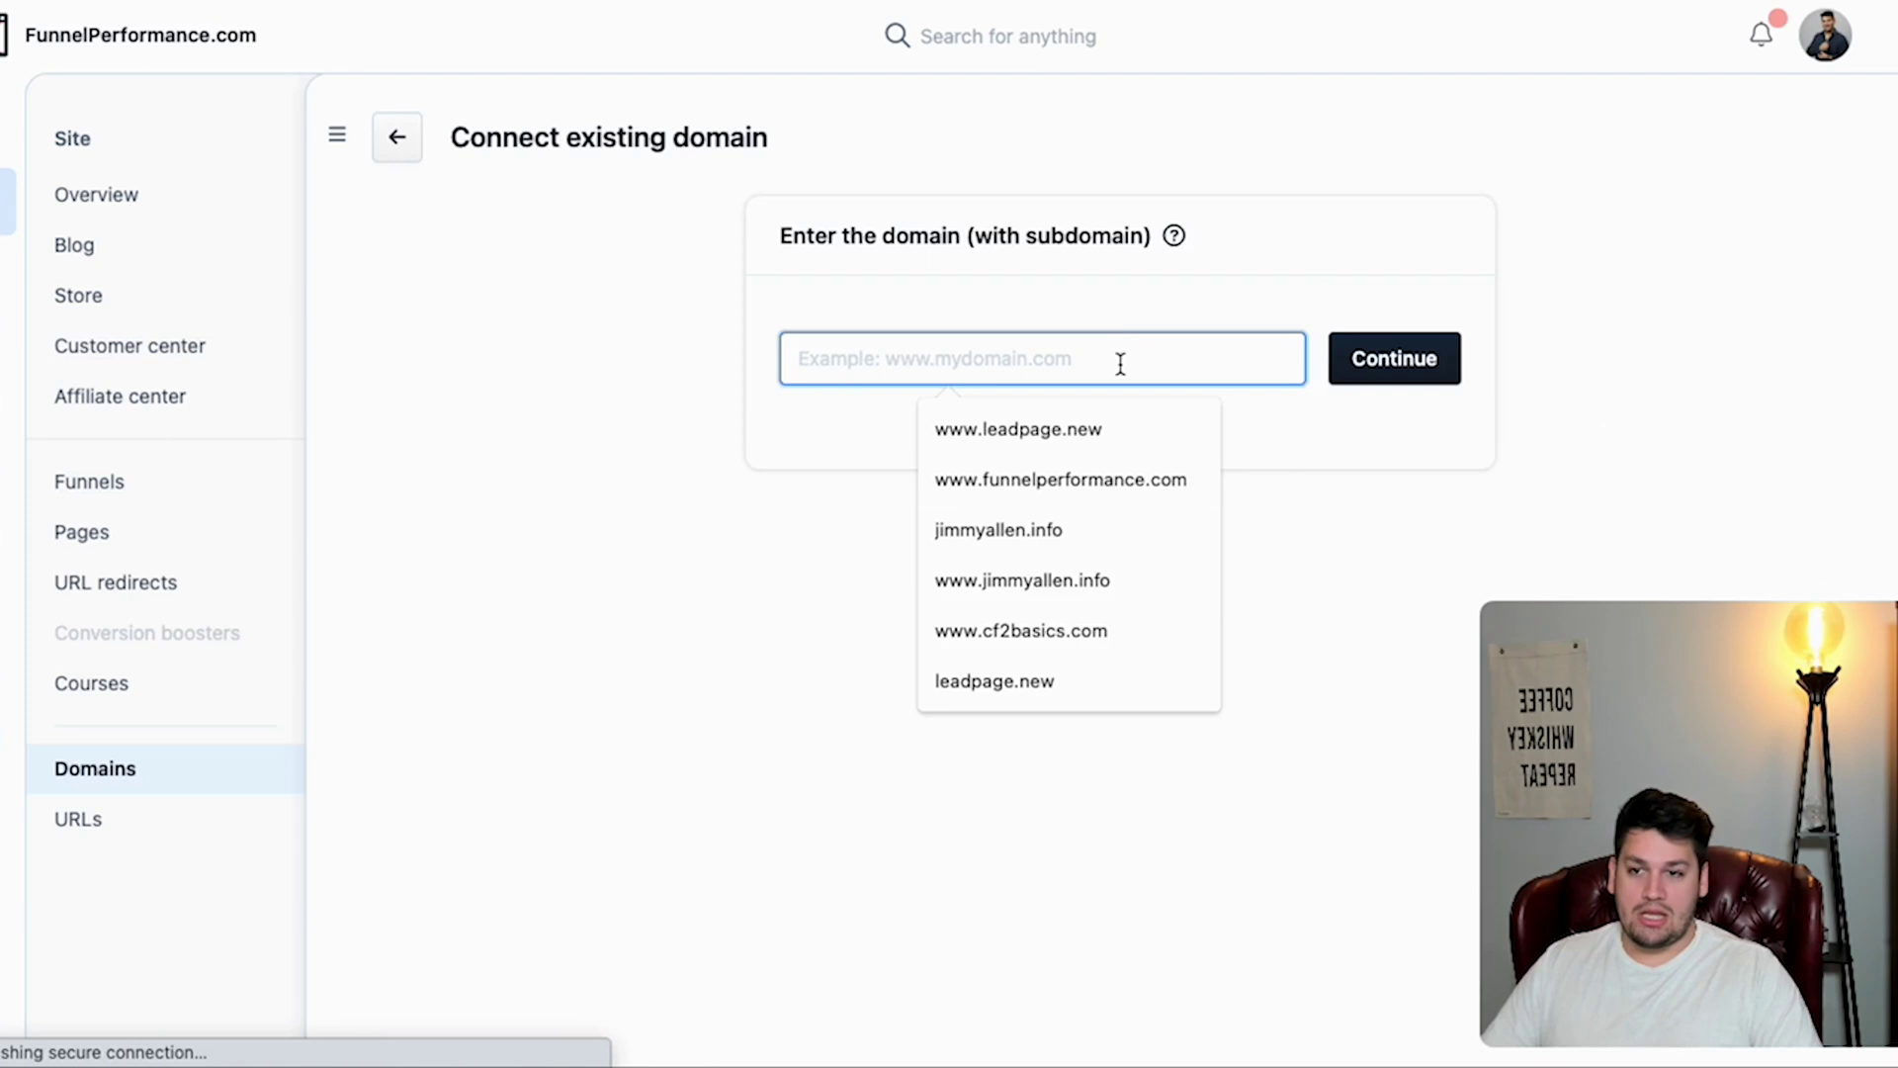
pyautogui.click(1003, 635)
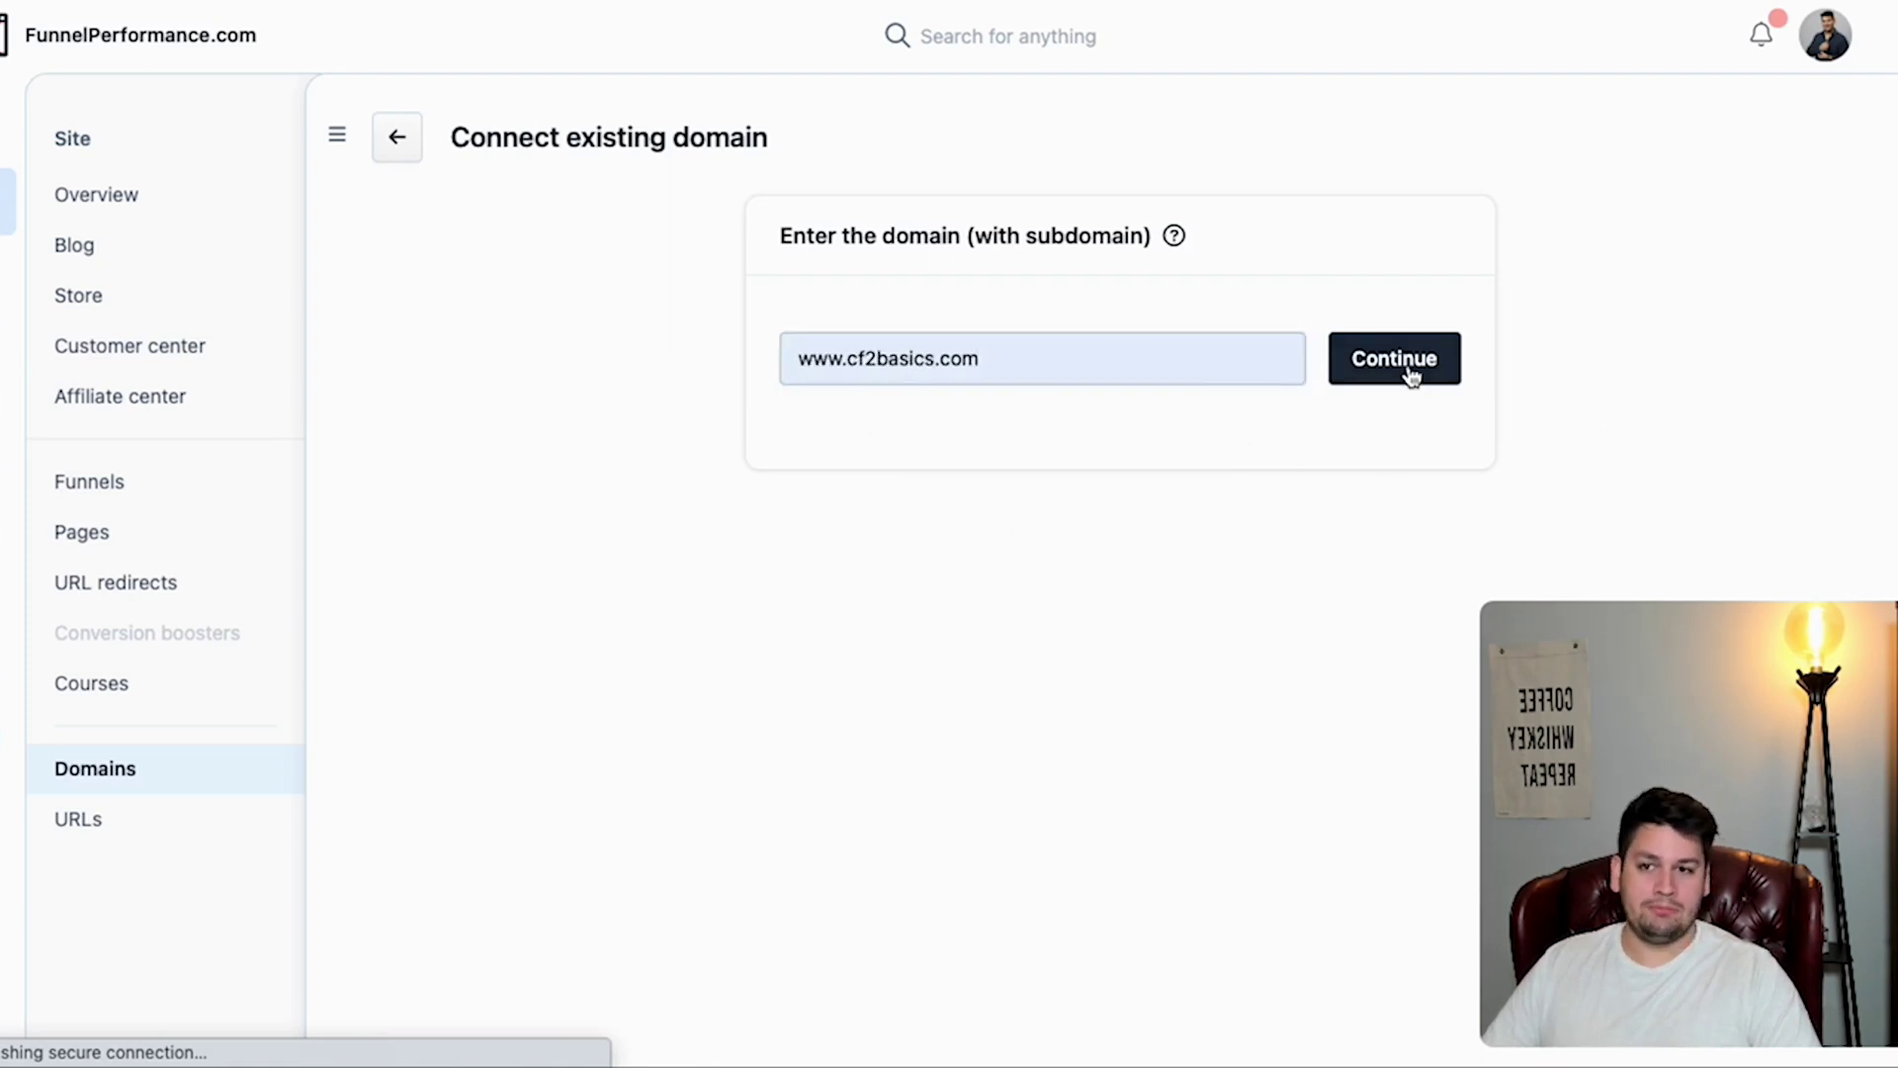
pyautogui.moveTo(844, 376); pyautogui.dragTo(755, 369)
pyautogui.click(1046, 515)
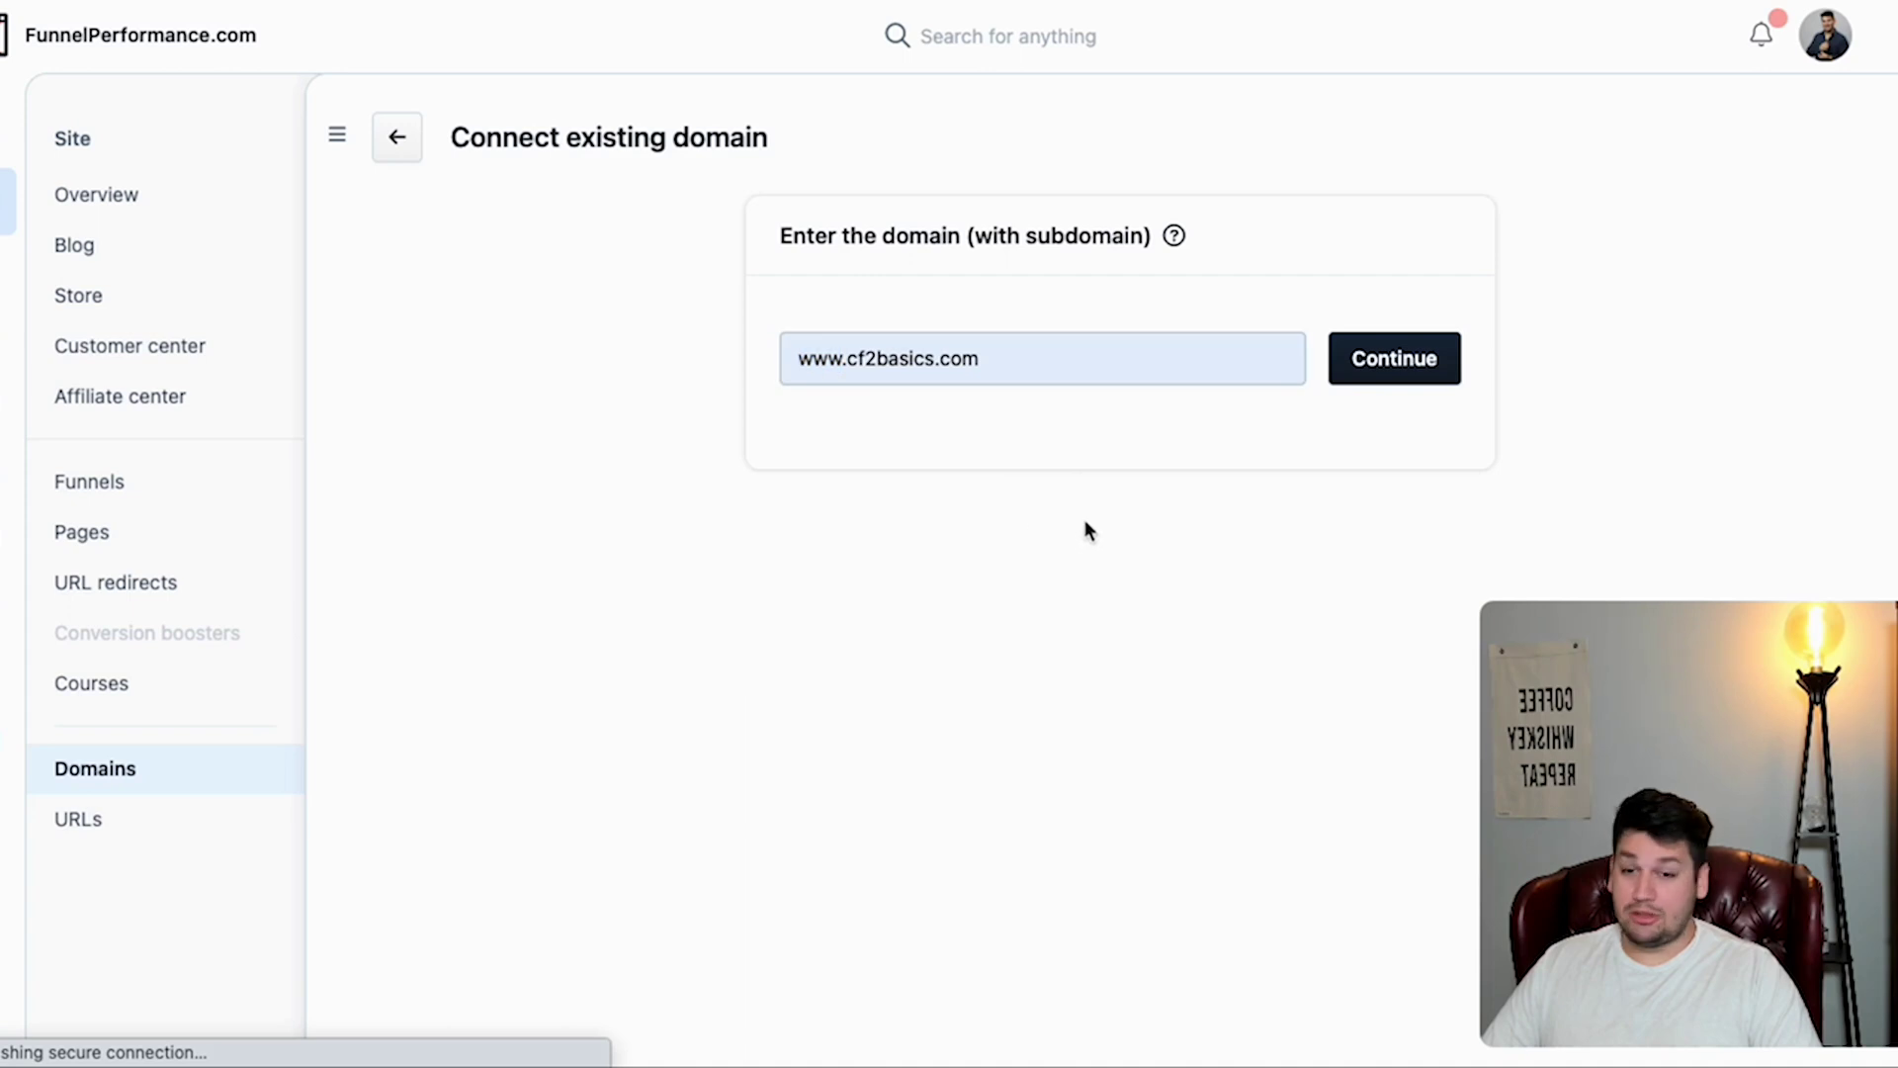
pyautogui.click(1391, 382)
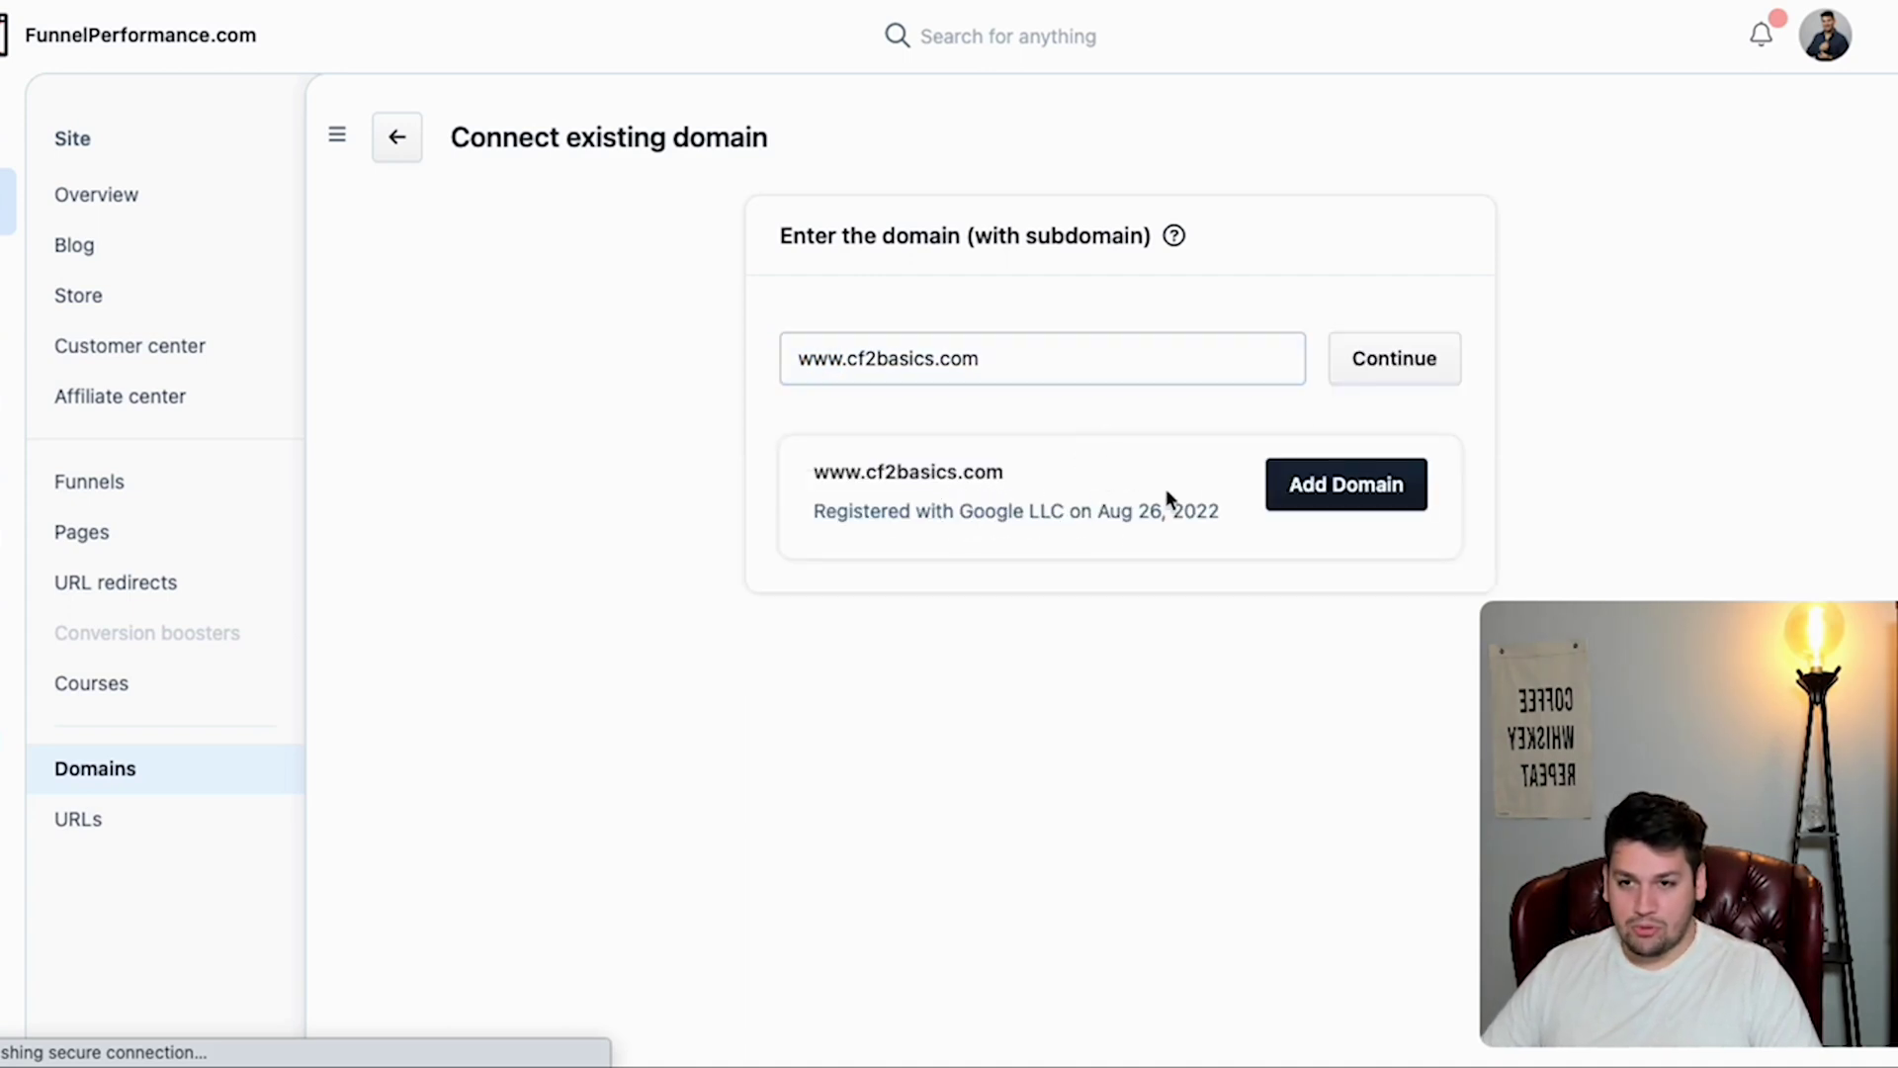
pyautogui.click(1267, 483)
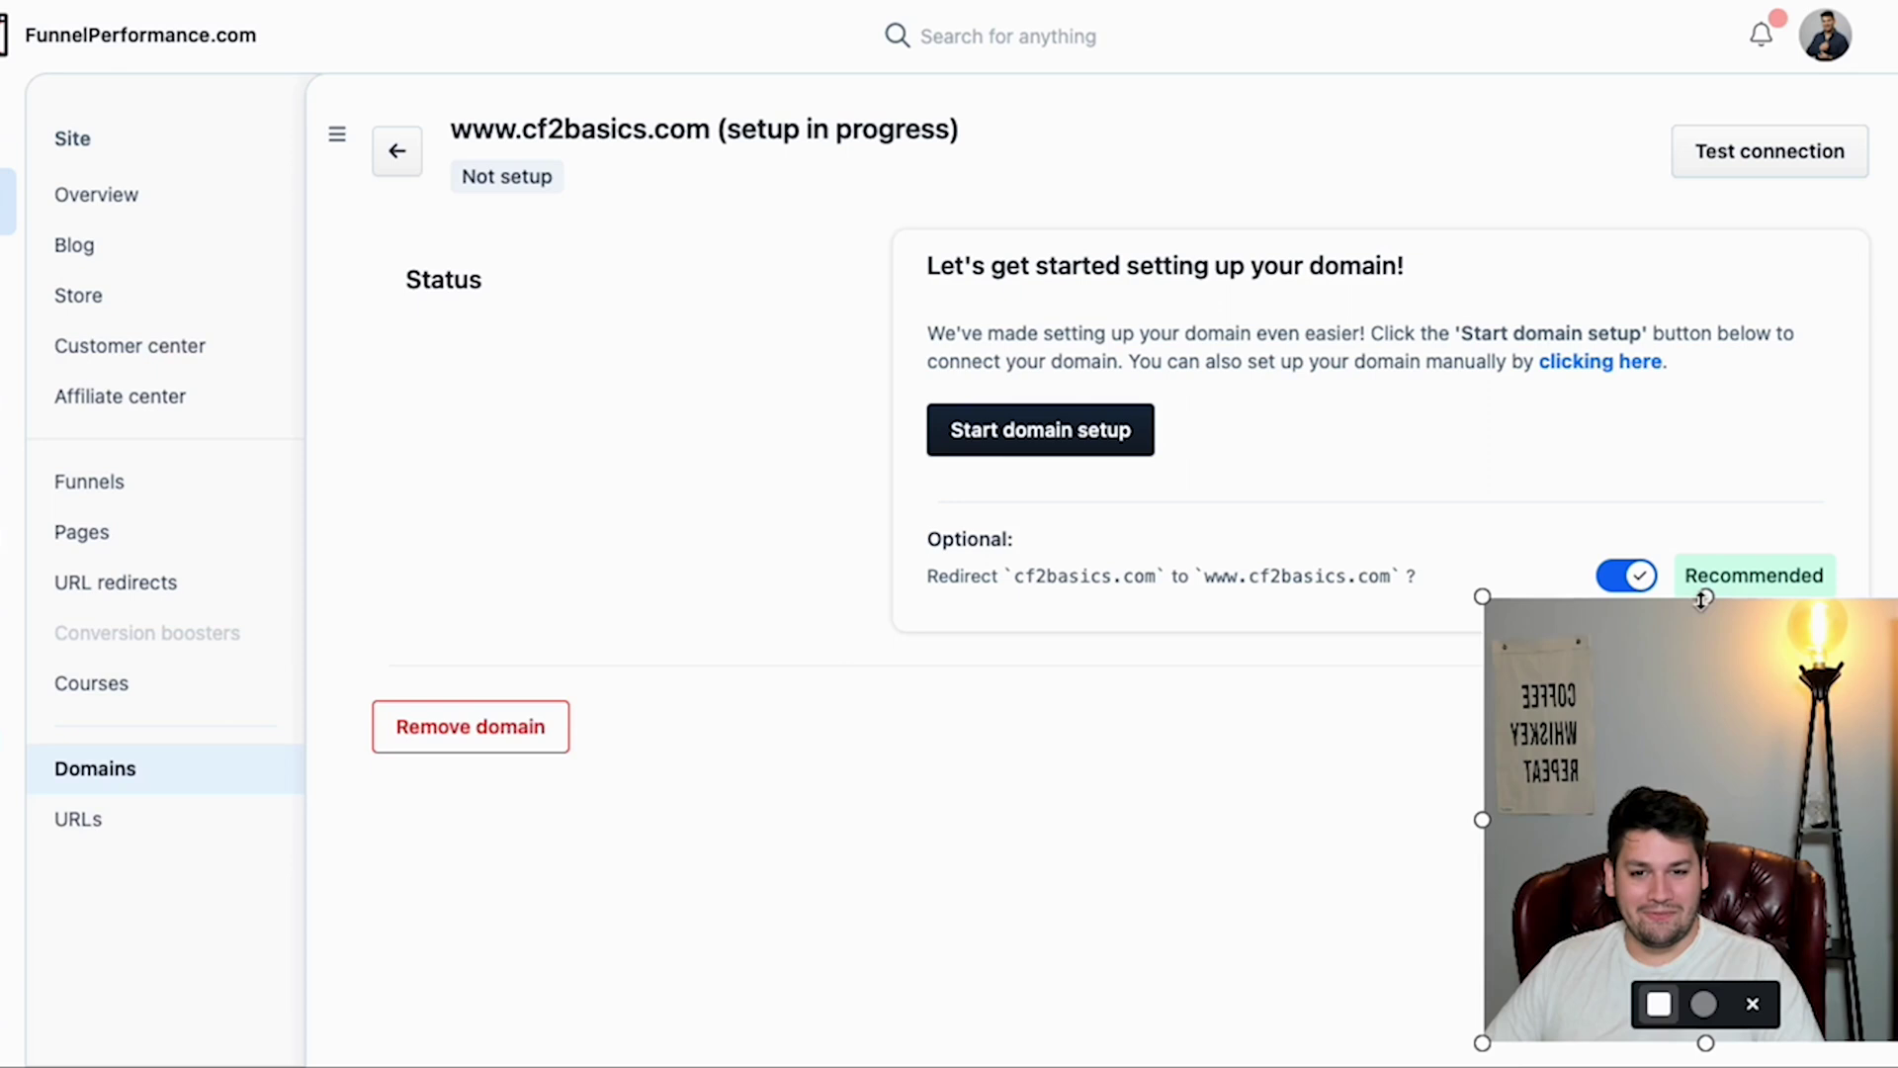
pyautogui.moveTo(1705, 596); pyautogui.dragTo(1706, 639)
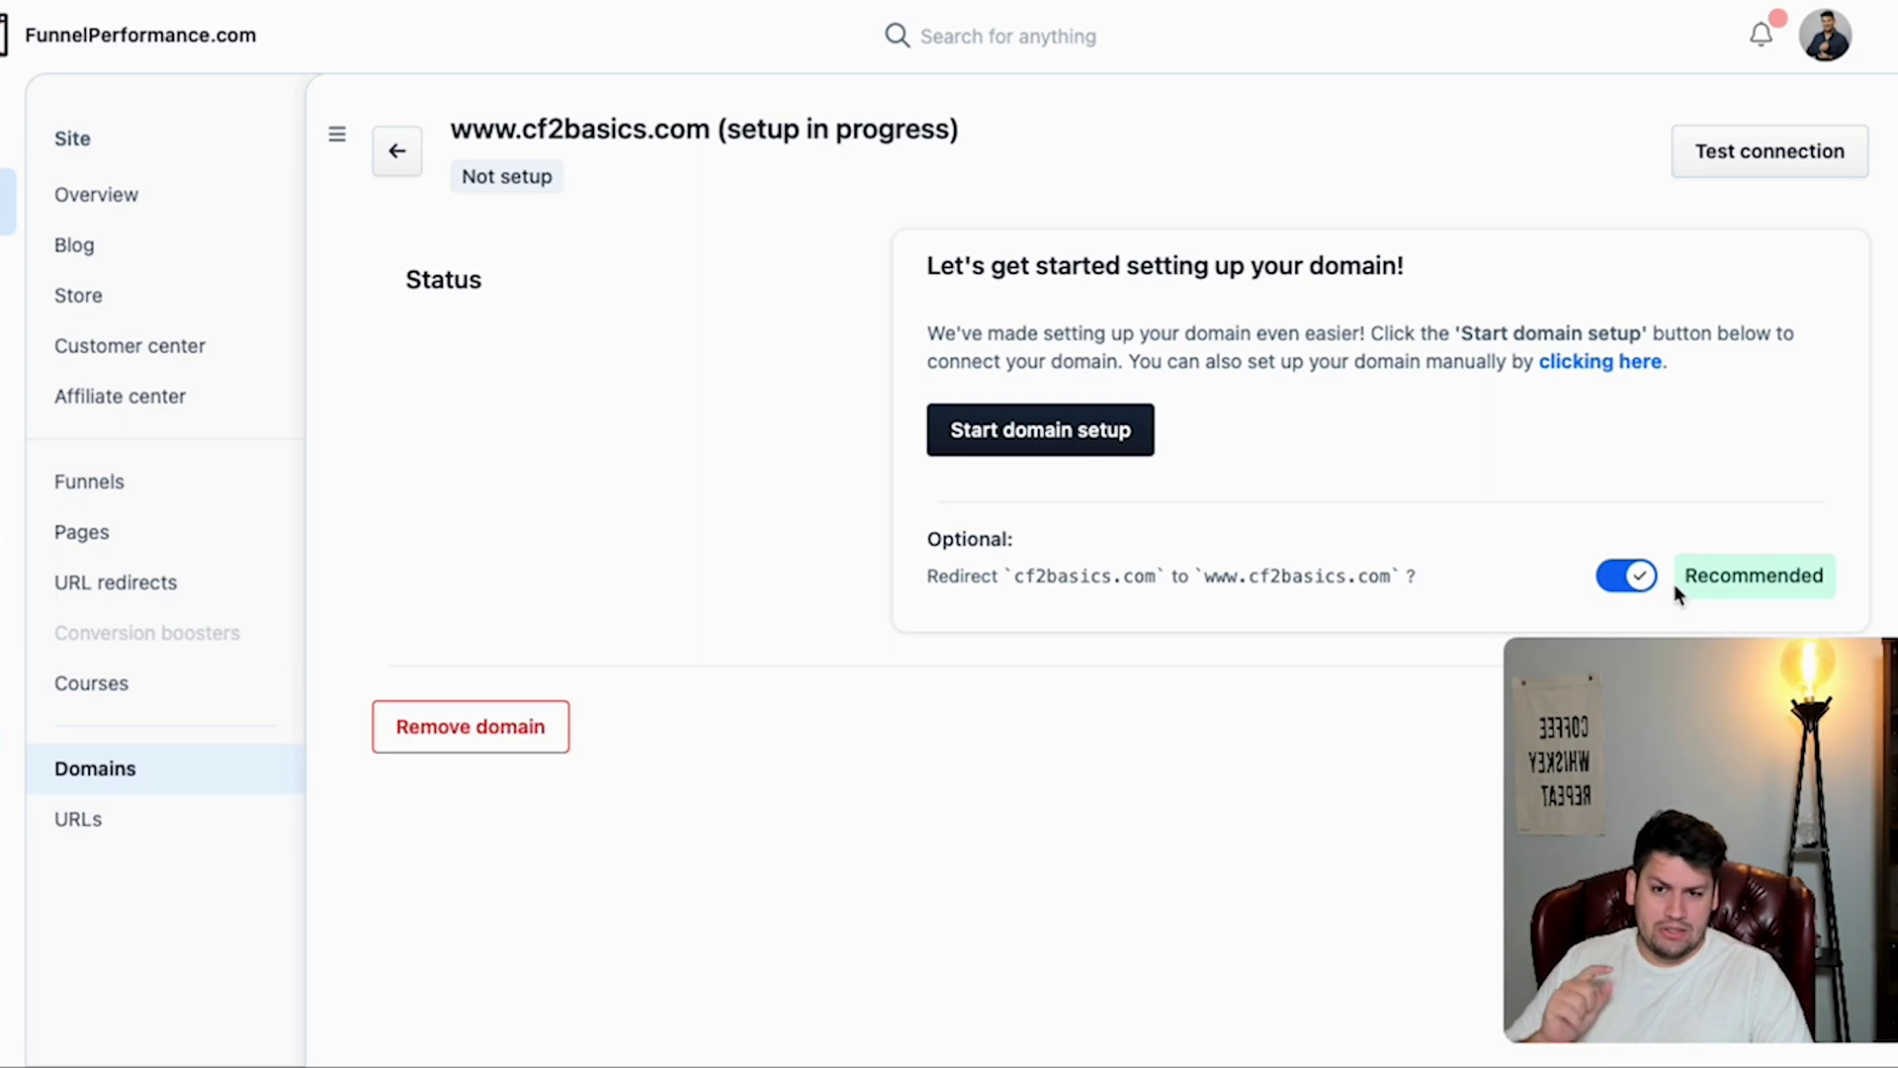
pyautogui.moveTo(1705, 578); pyautogui.dragTo(1802, 582)
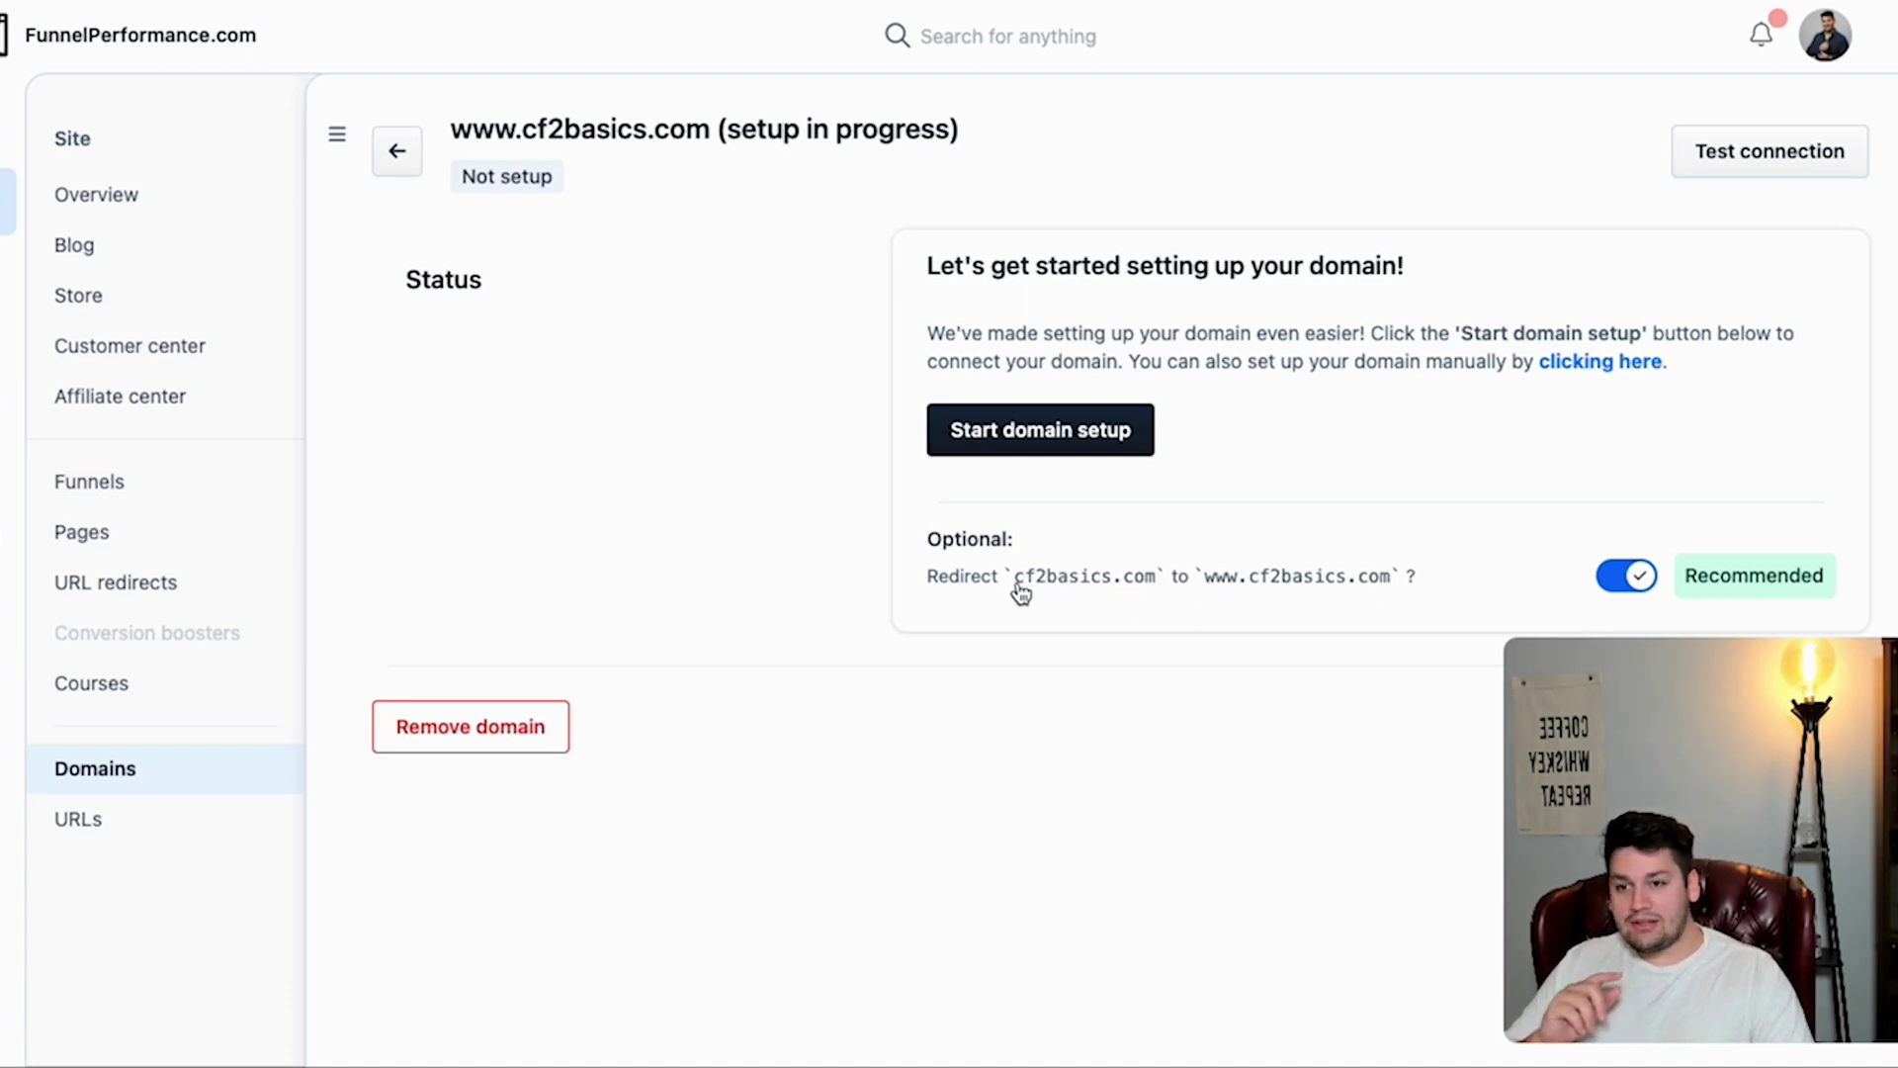
pyautogui.moveTo(1020, 594); pyautogui.dragTo(1160, 598)
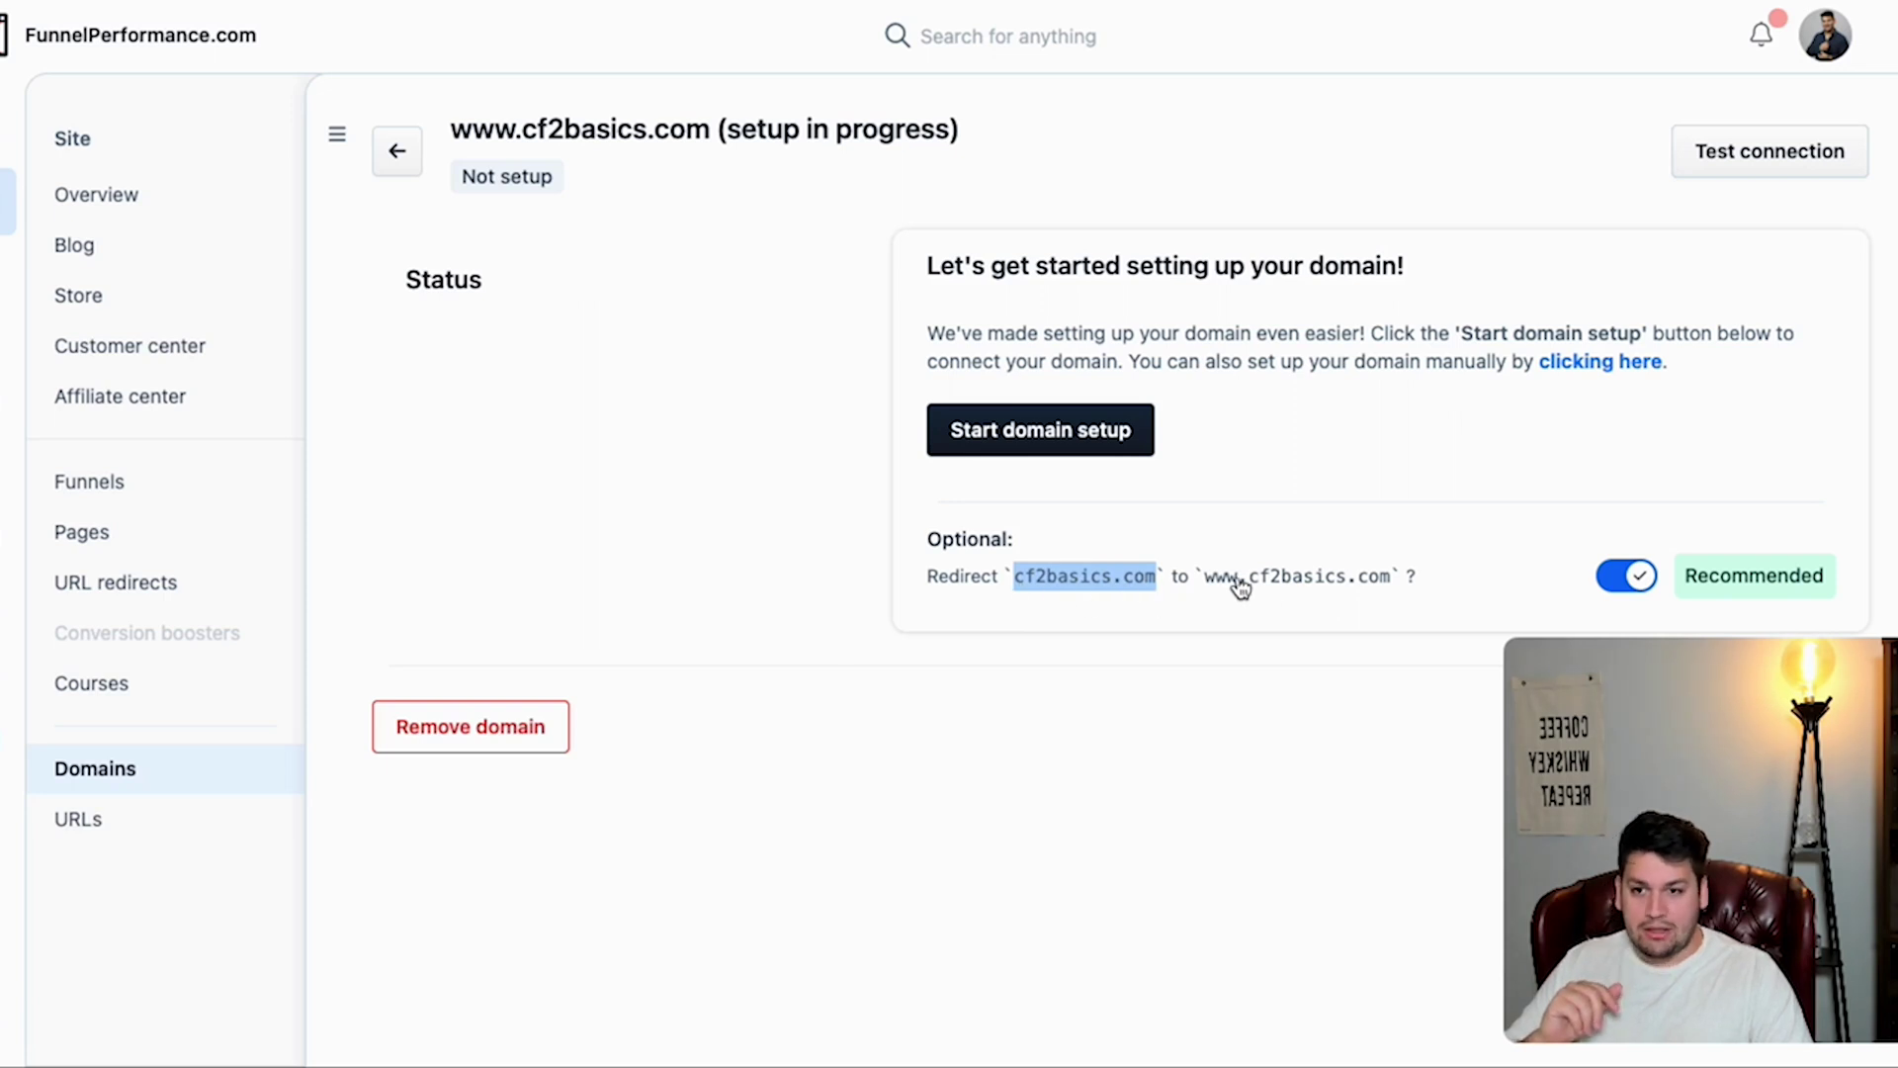
pyautogui.moveTo(1205, 584); pyautogui.dragTo(1250, 589)
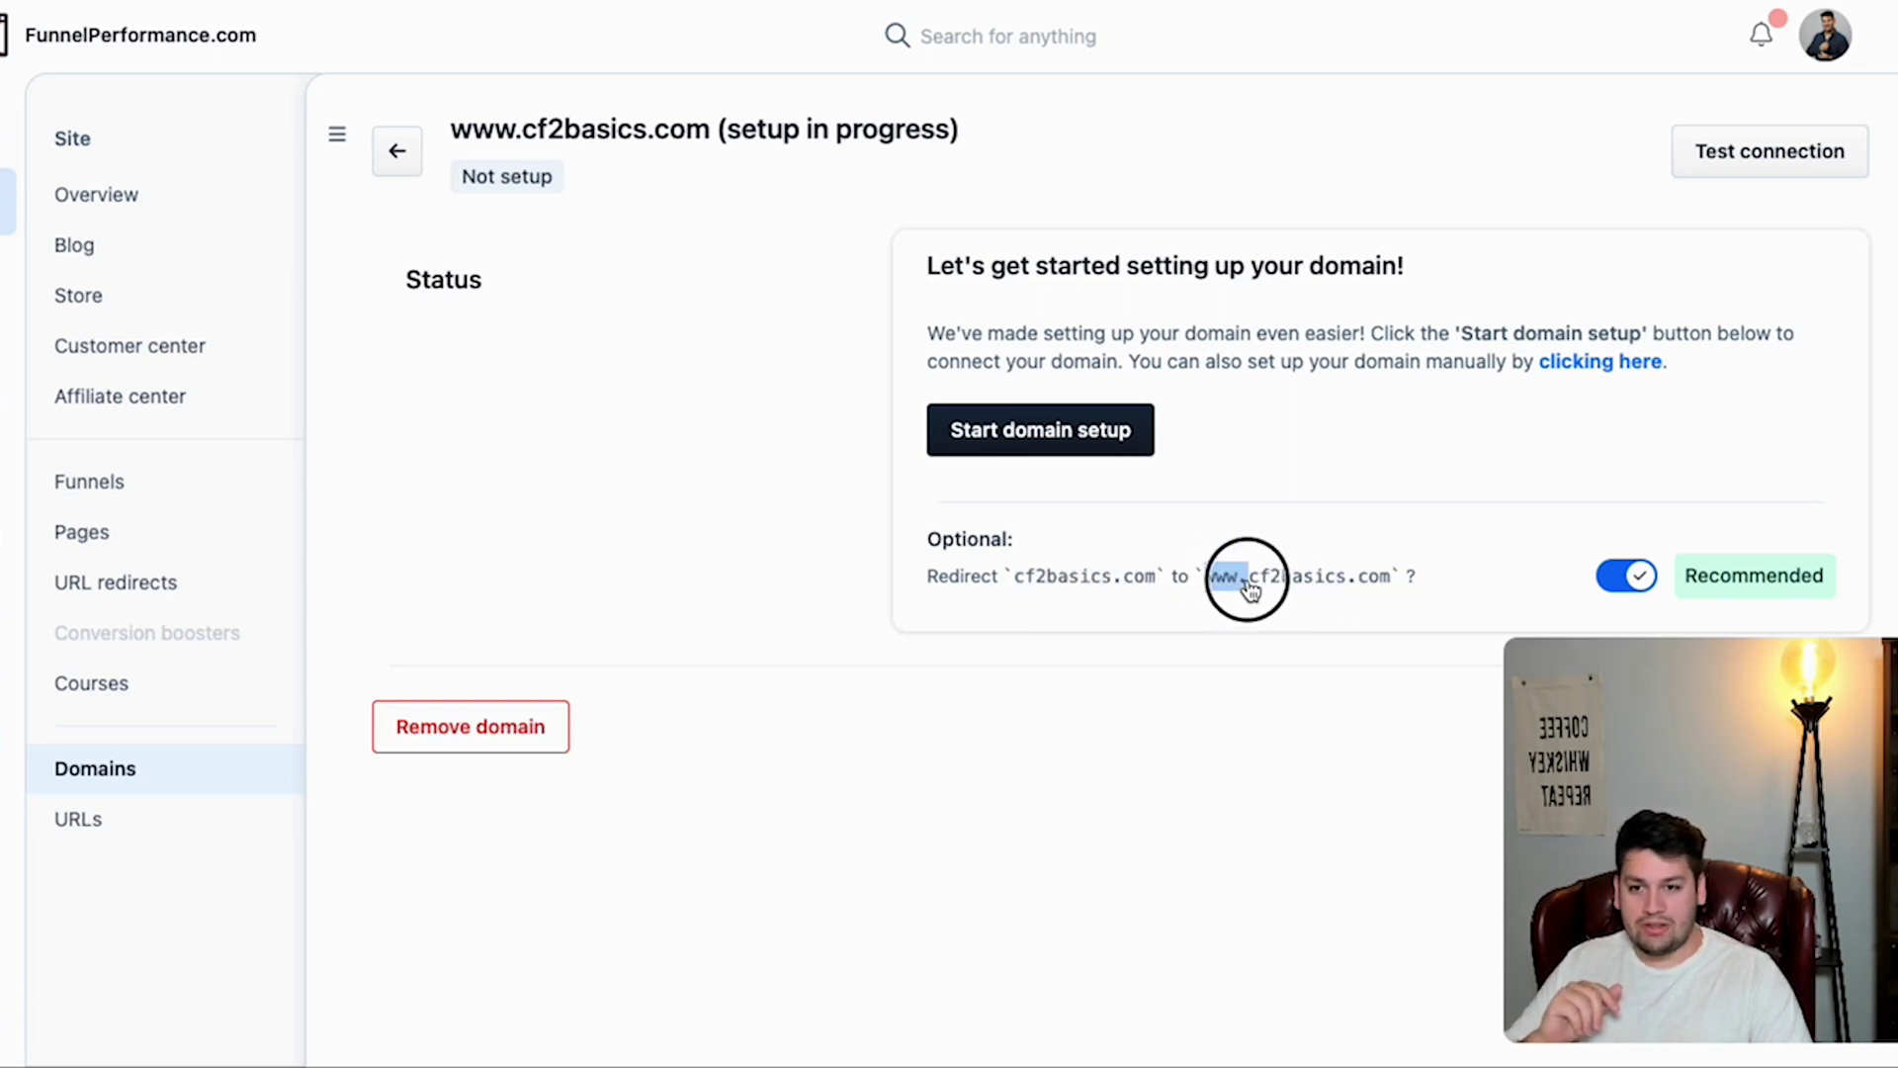
pyautogui.click(1248, 603)
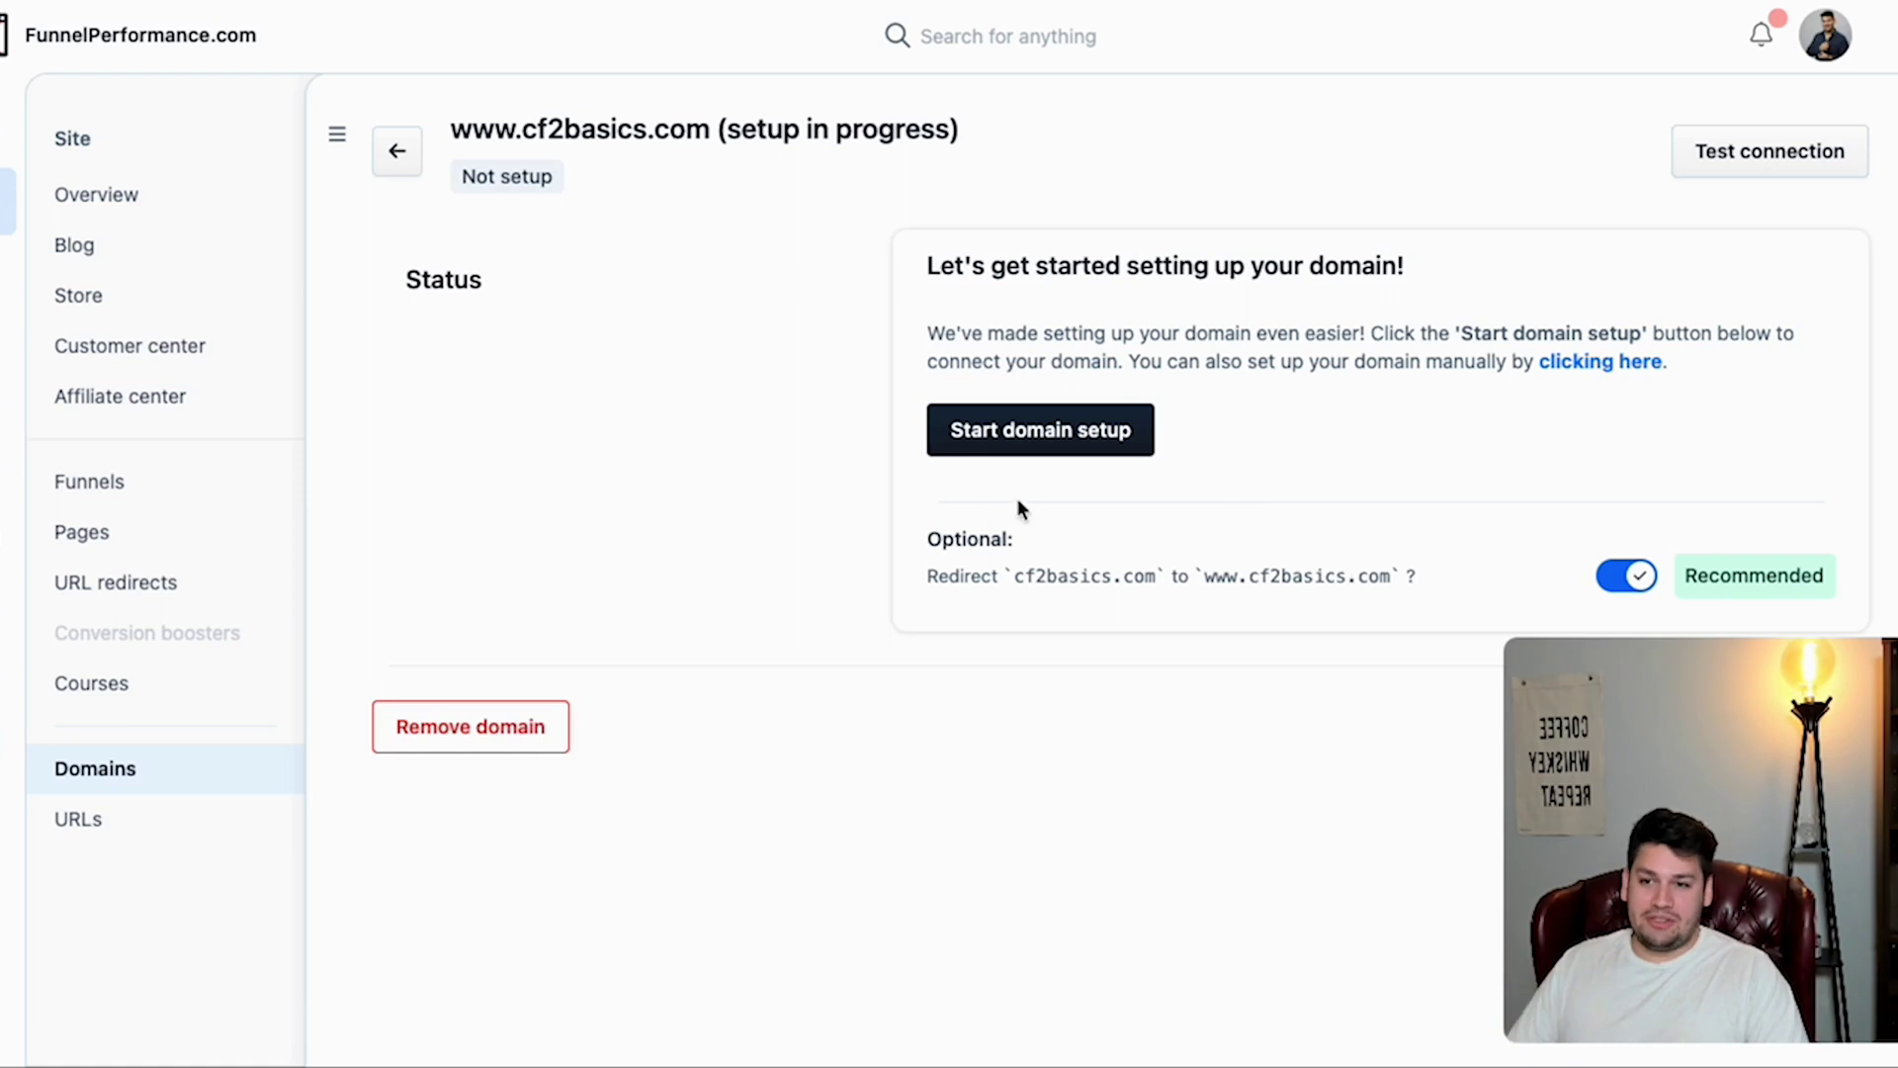
pyautogui.moveTo(913, 534); pyautogui.dragTo(1770, 594)
pyautogui.click(1321, 656)
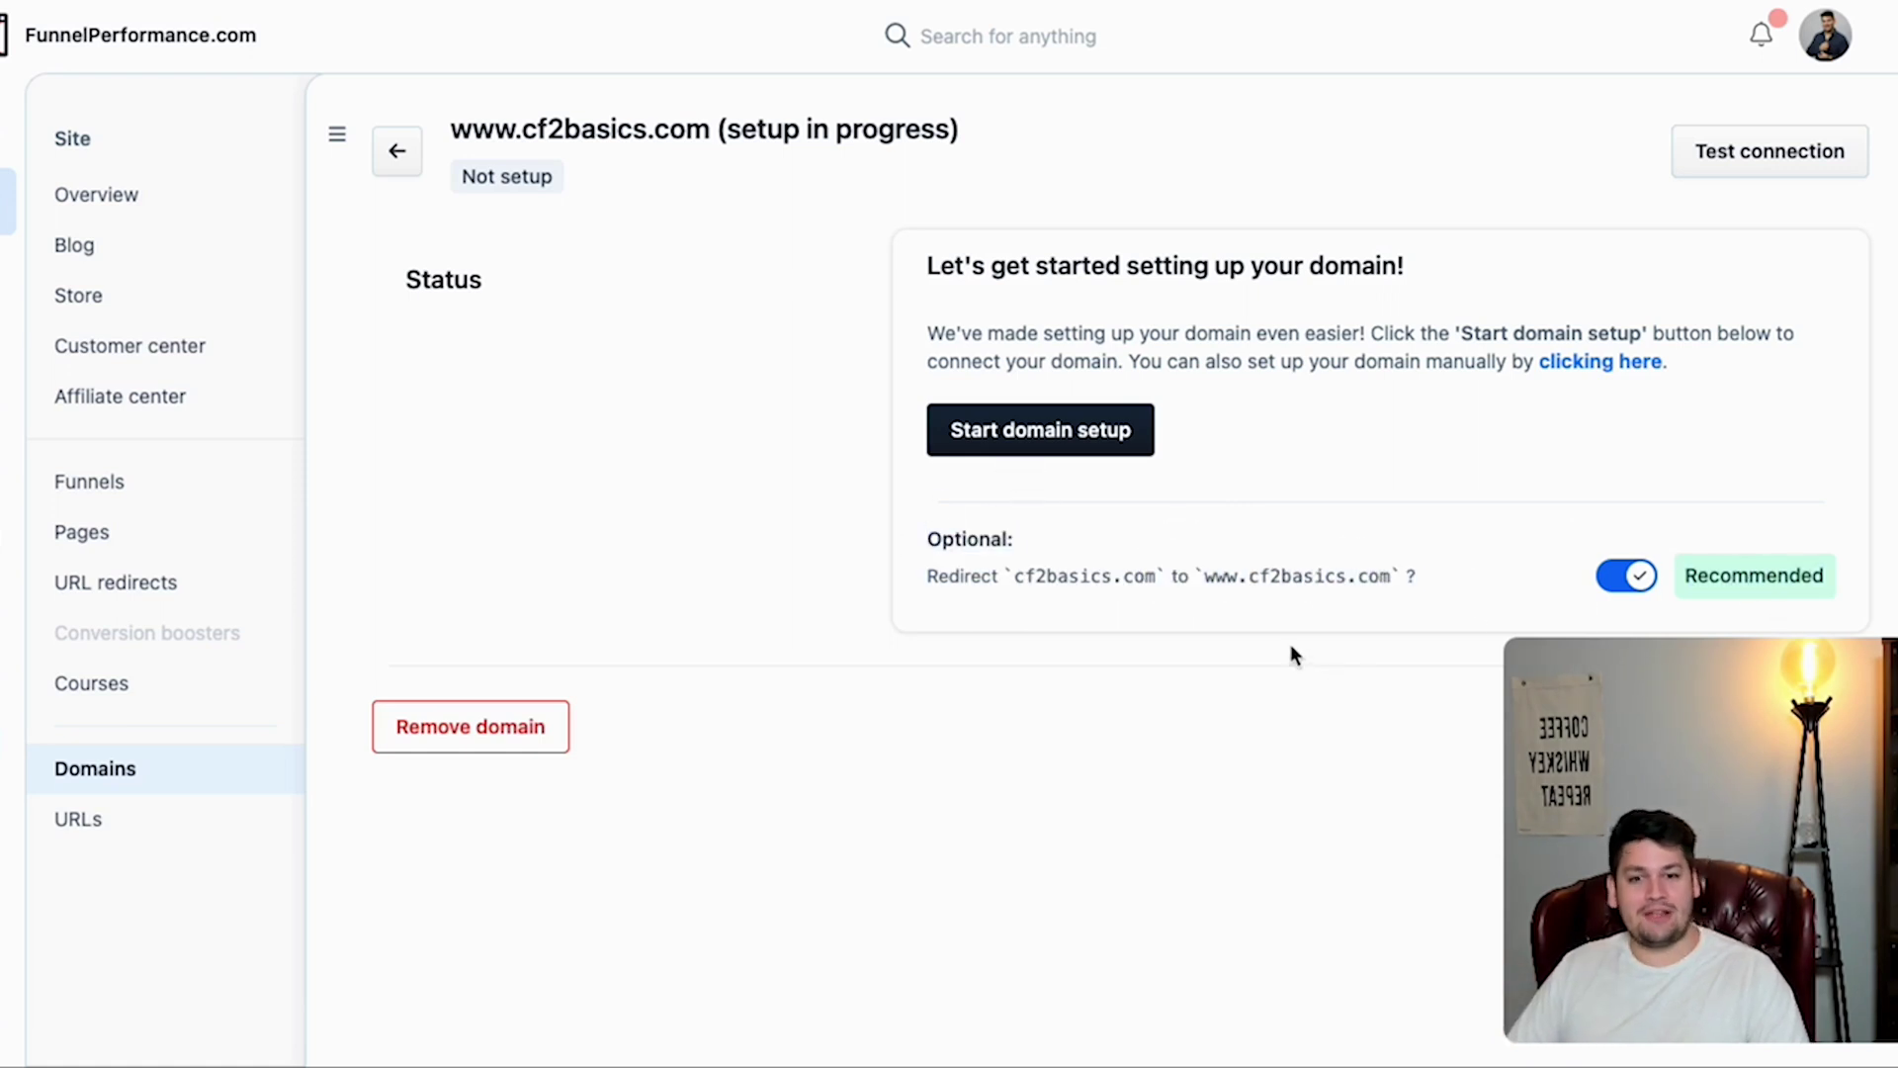
# - Start the guided setup, preview the DNS records to be added, and authorize with Google Domains
pyautogui.click(1044, 449)
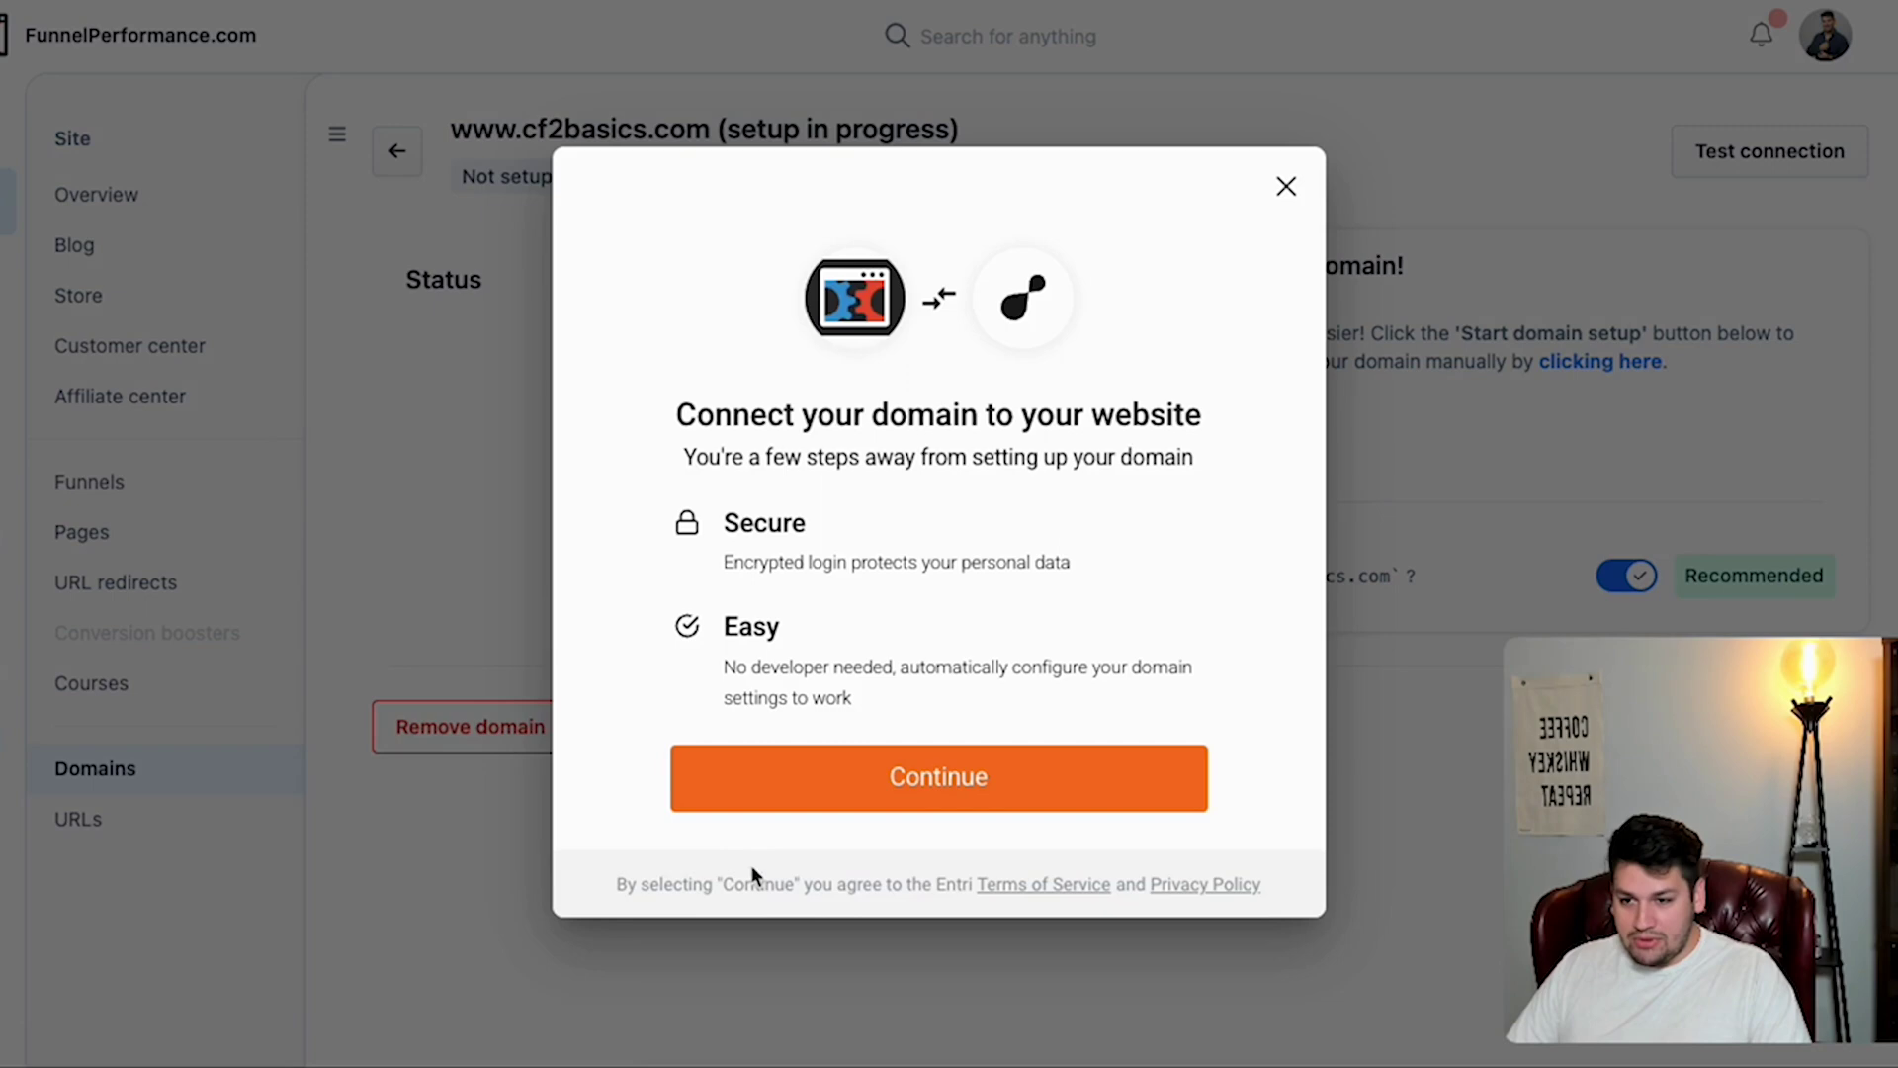
pyautogui.click(898, 776)
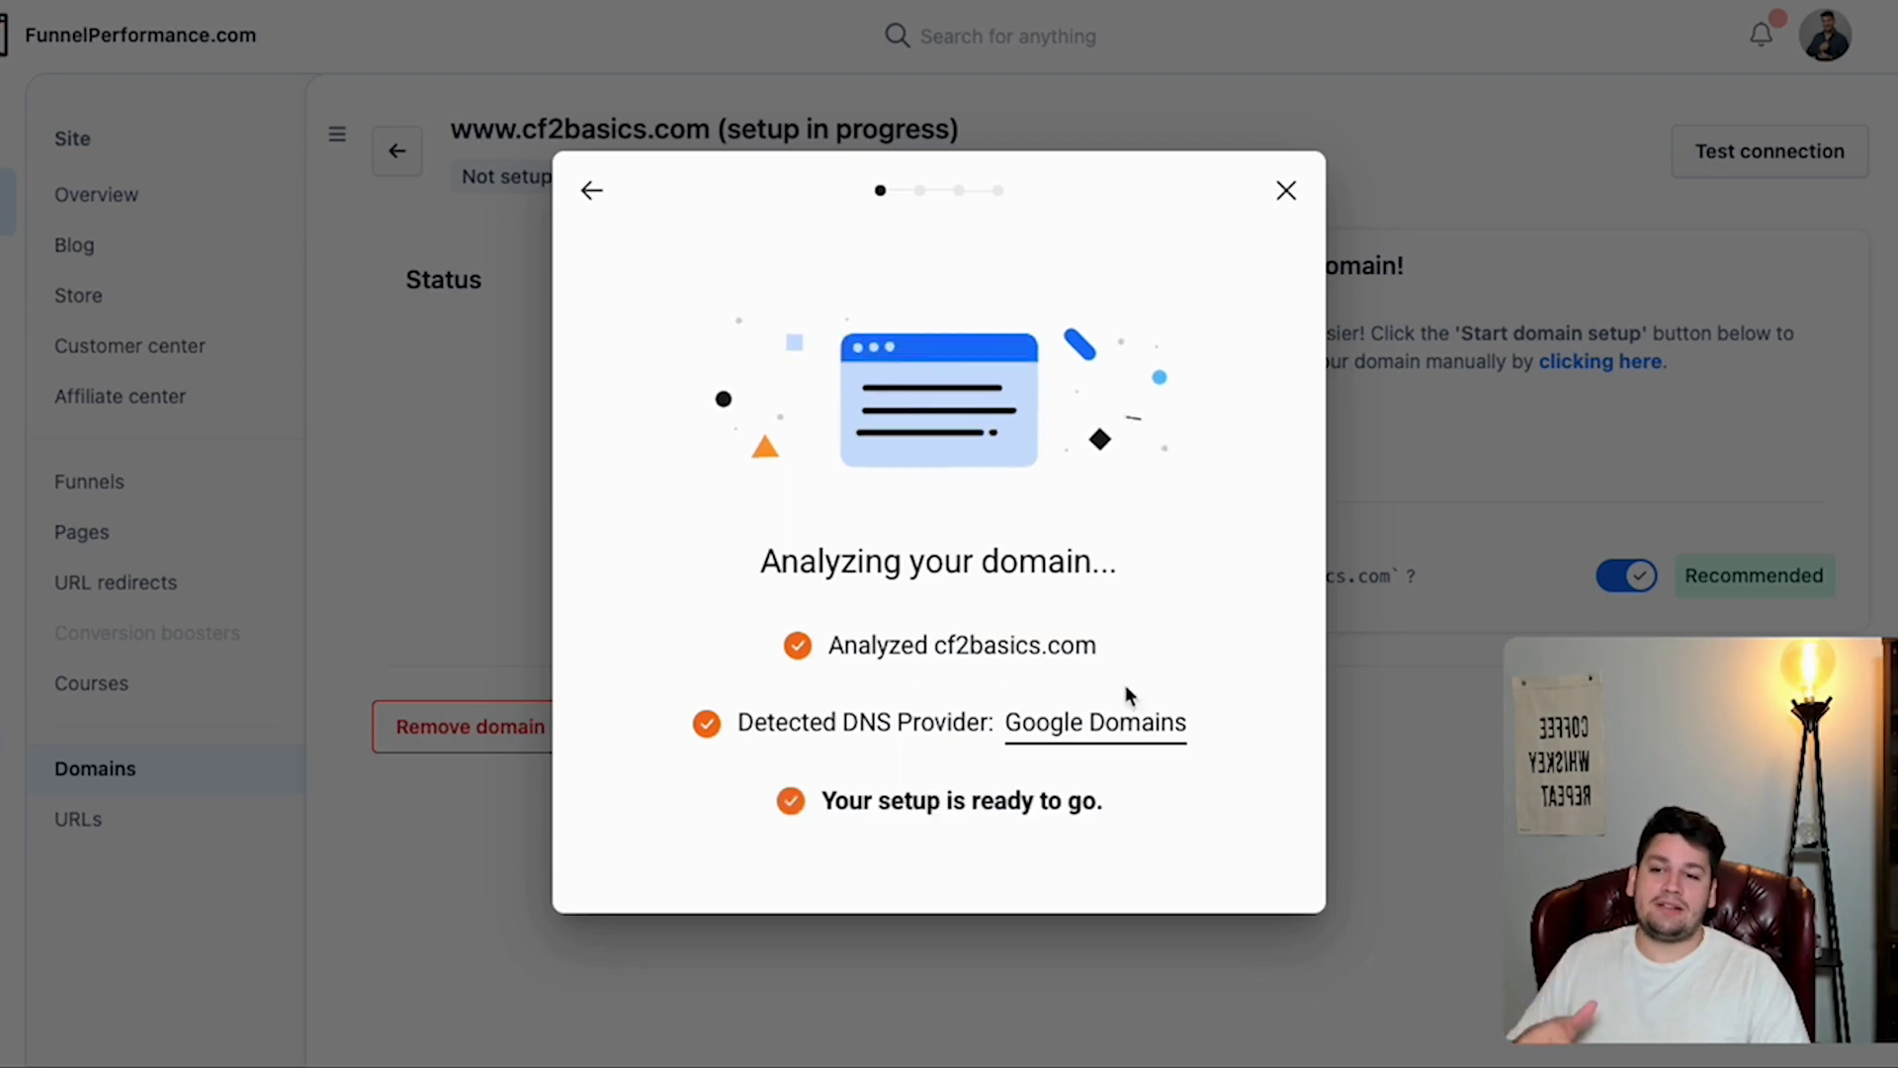
pyautogui.click(826, 741)
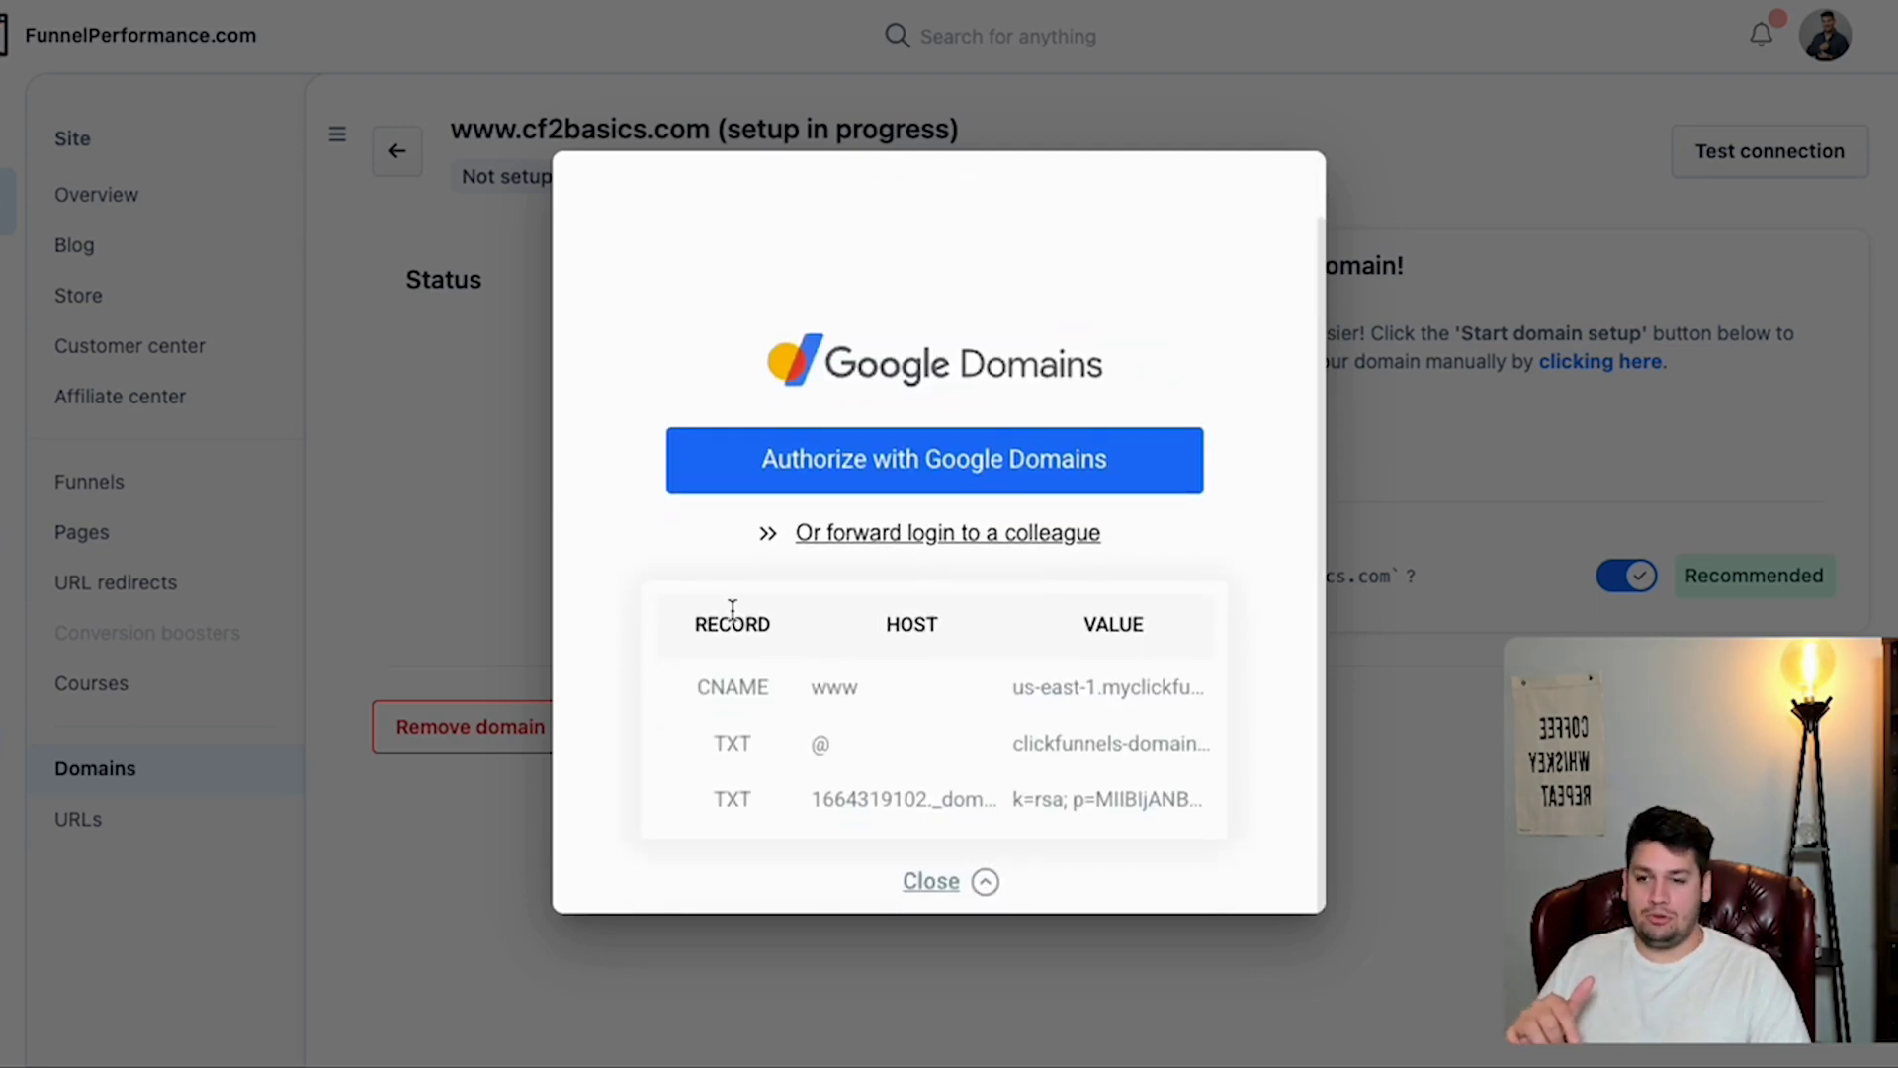
pyautogui.click(923, 878)
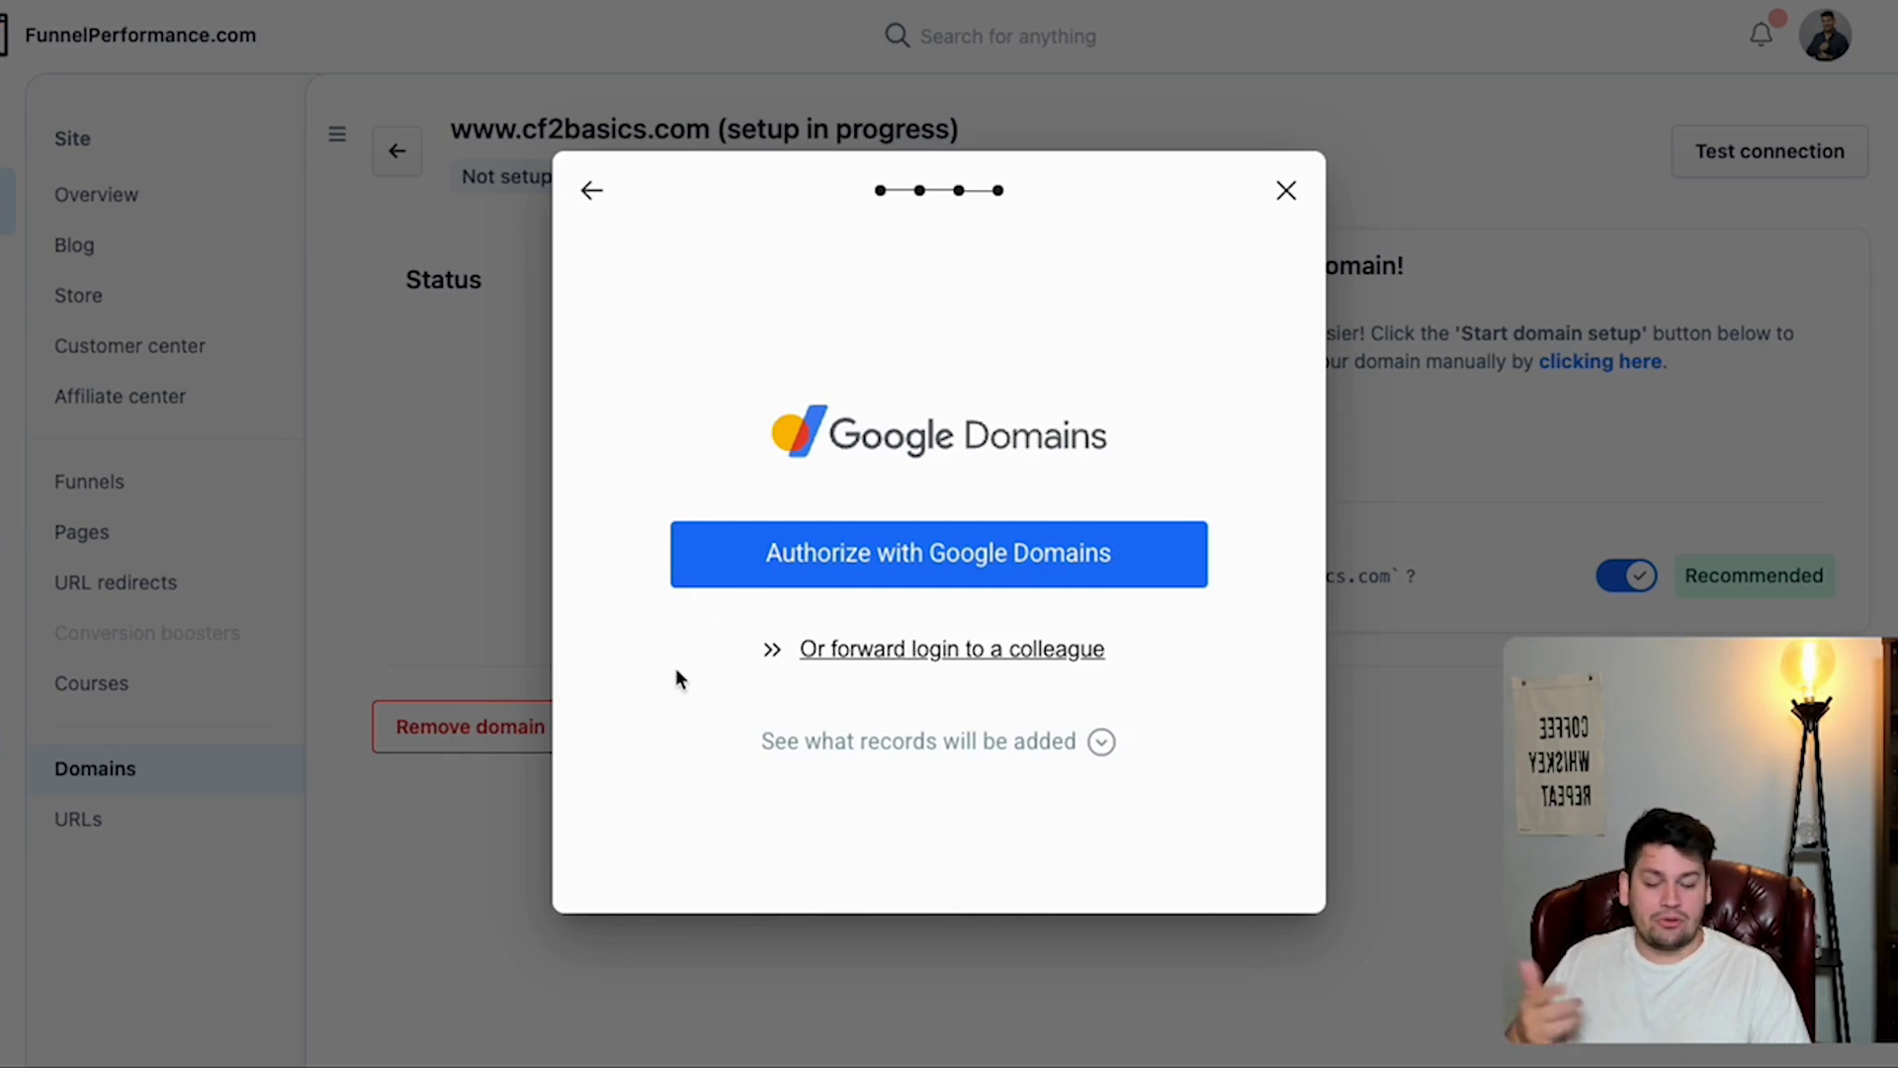
pyautogui.click(830, 567)
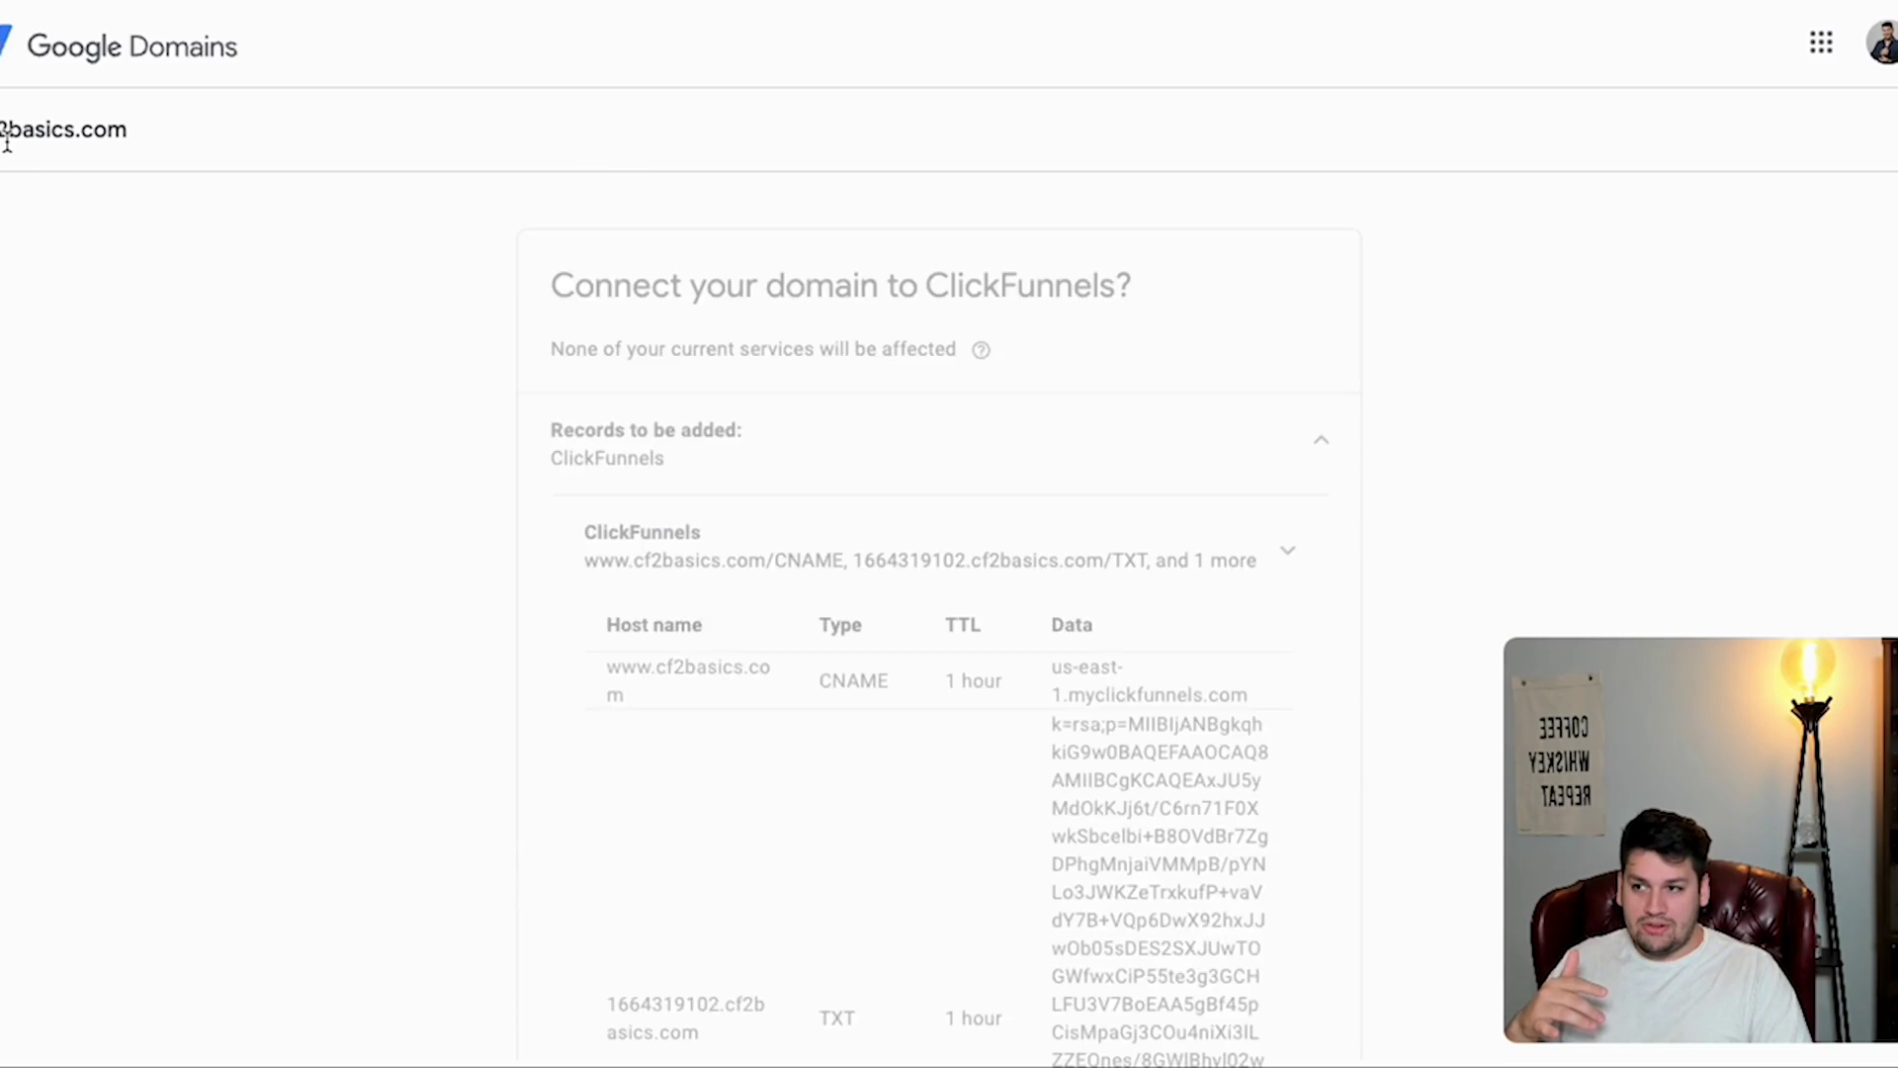
# - Expand the ClickFunnels records in Google Domains and review the CNAME and TXT entries
pyautogui.moveTo(566, 280); pyautogui.dragTo(1102, 287)
pyautogui.click(1079, 333)
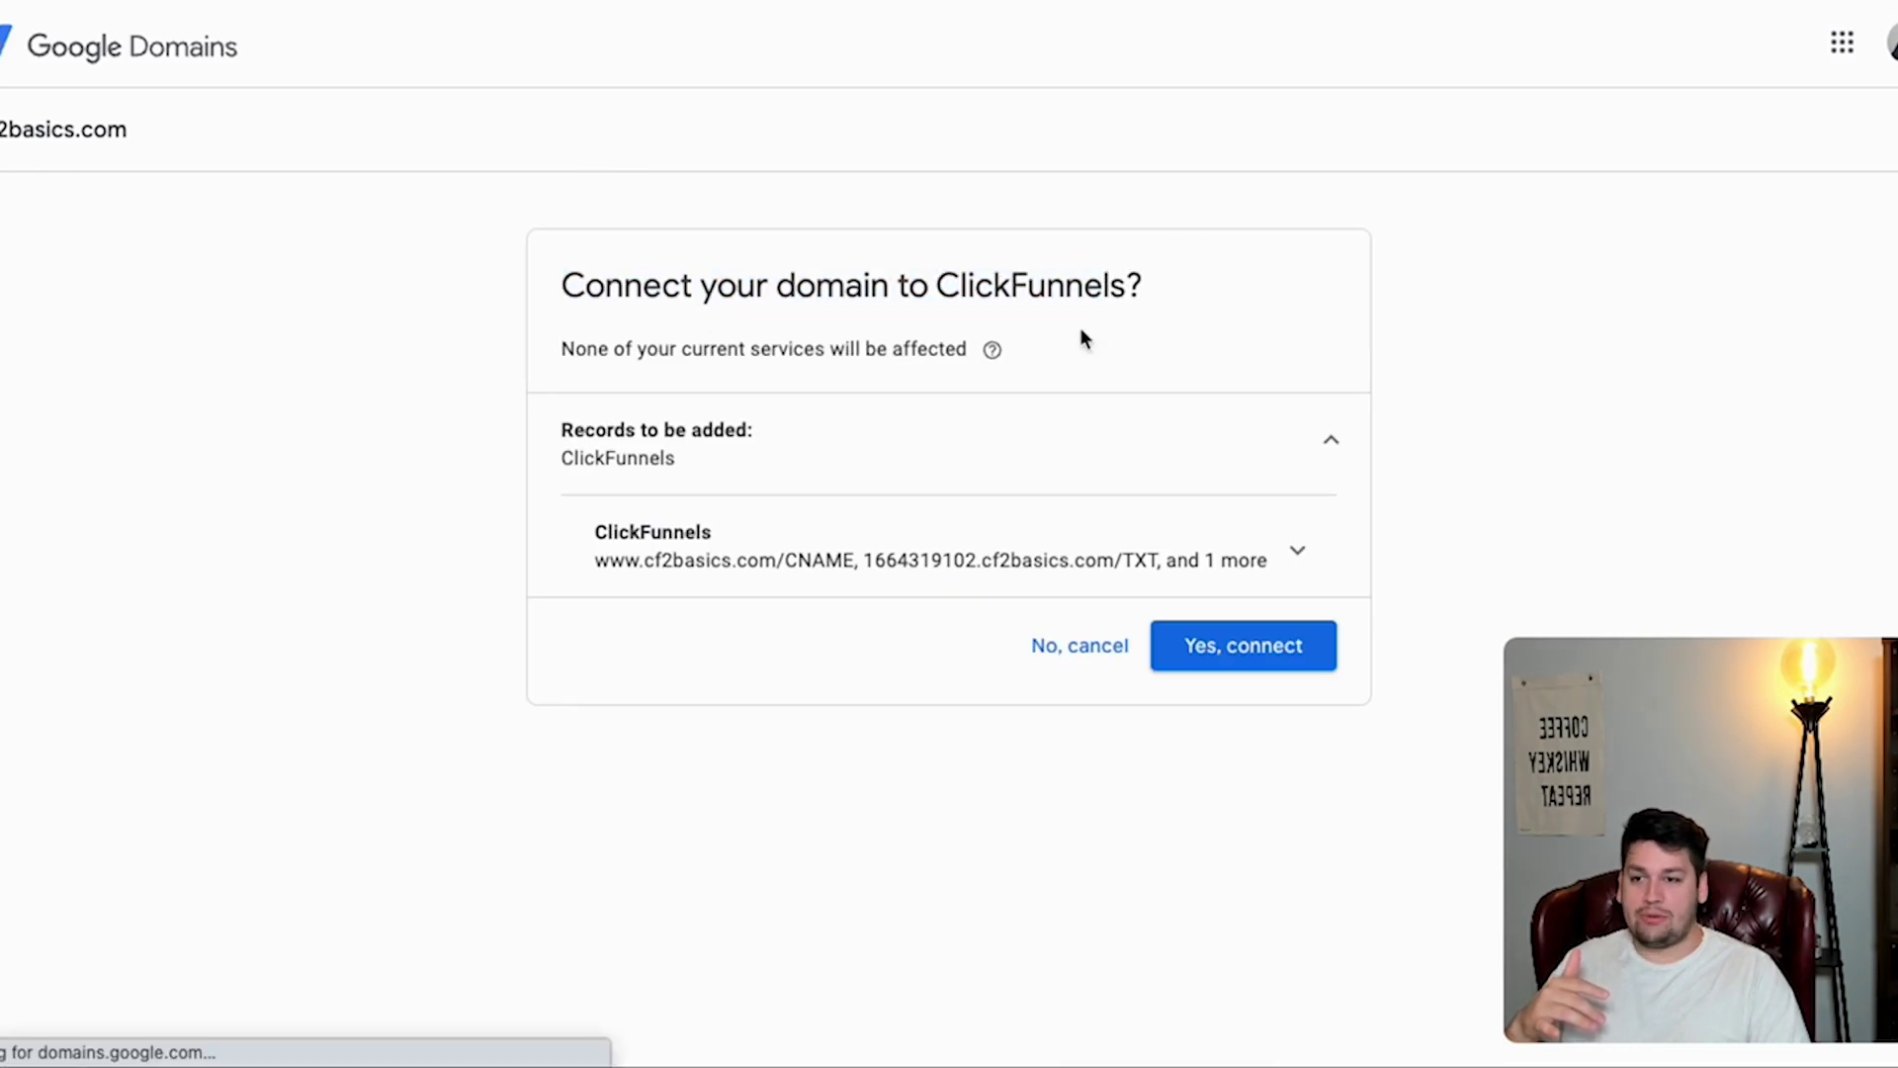
pyautogui.click(1302, 552)
pyautogui.scroll(-2, 450, 637)
pyautogui.scroll(-2, 459, 630)
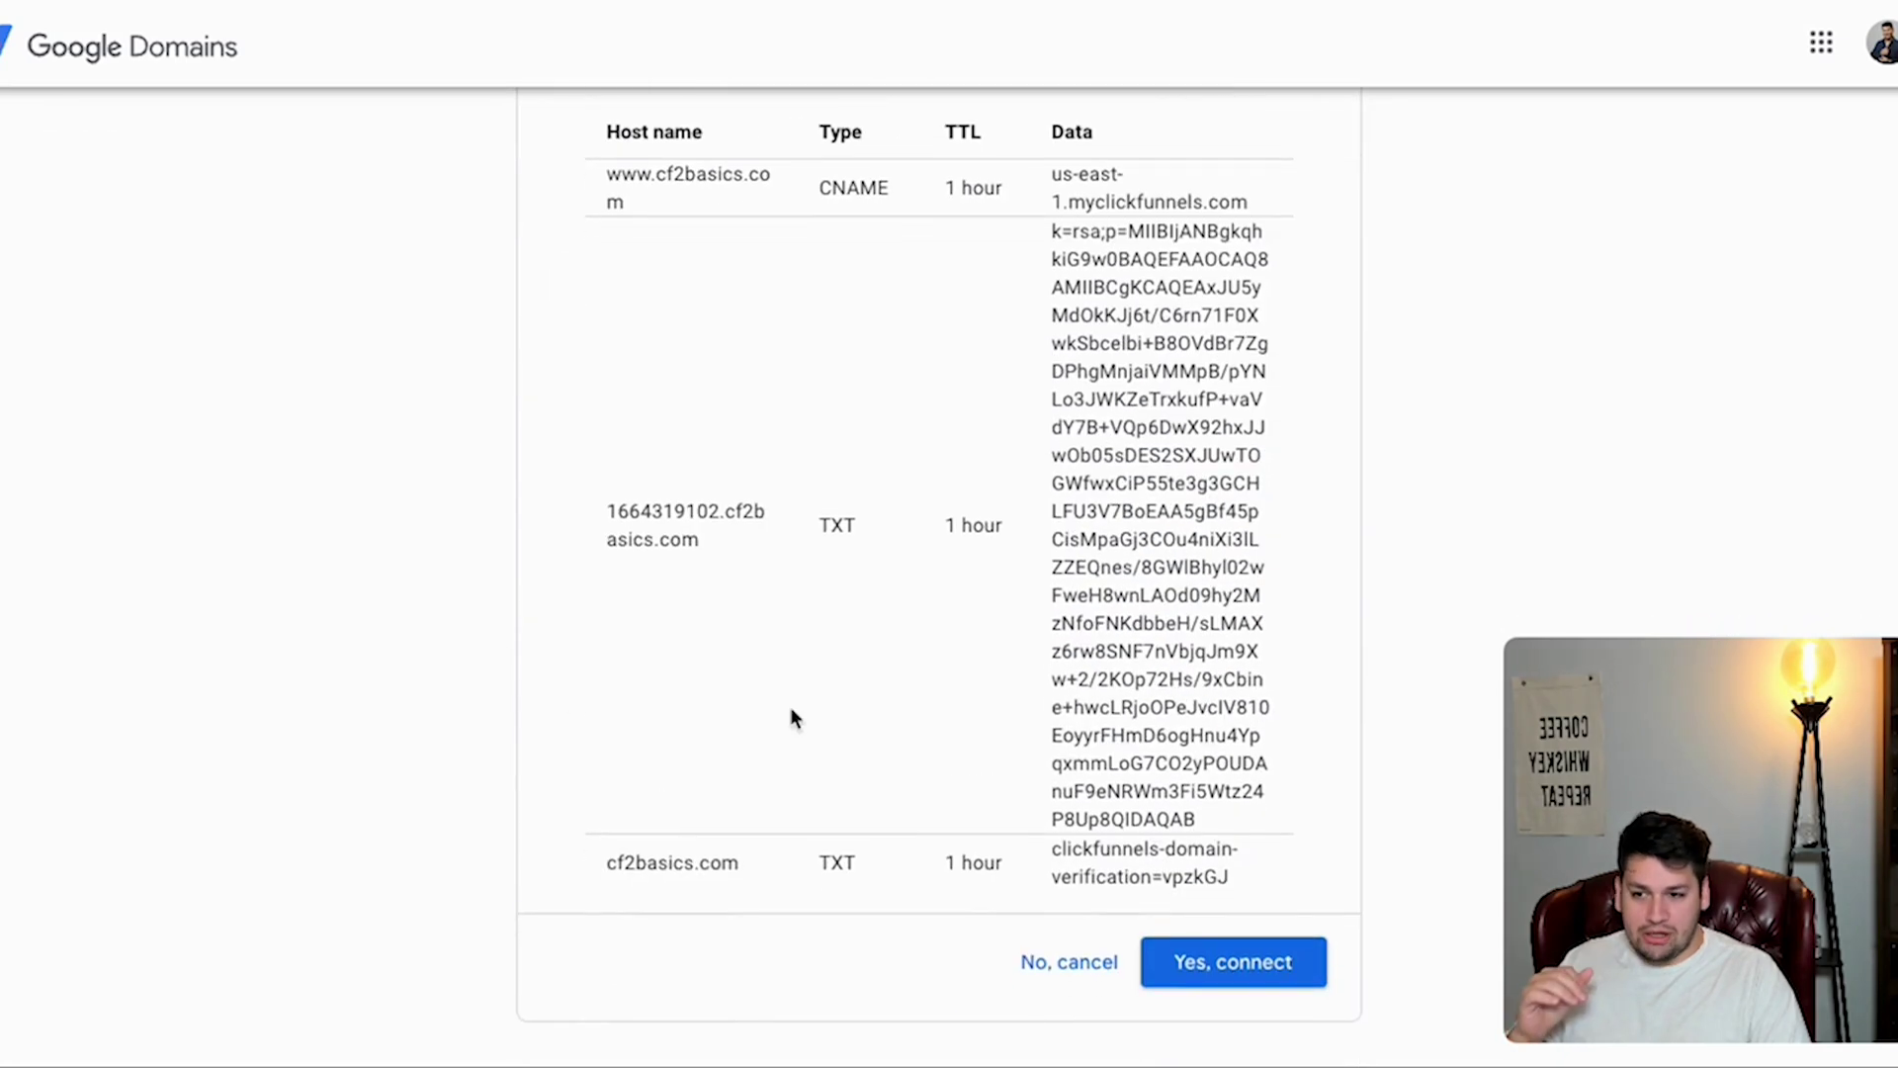
pyautogui.scroll(1, 790, 719)
pyautogui.doubleClick(825, 237)
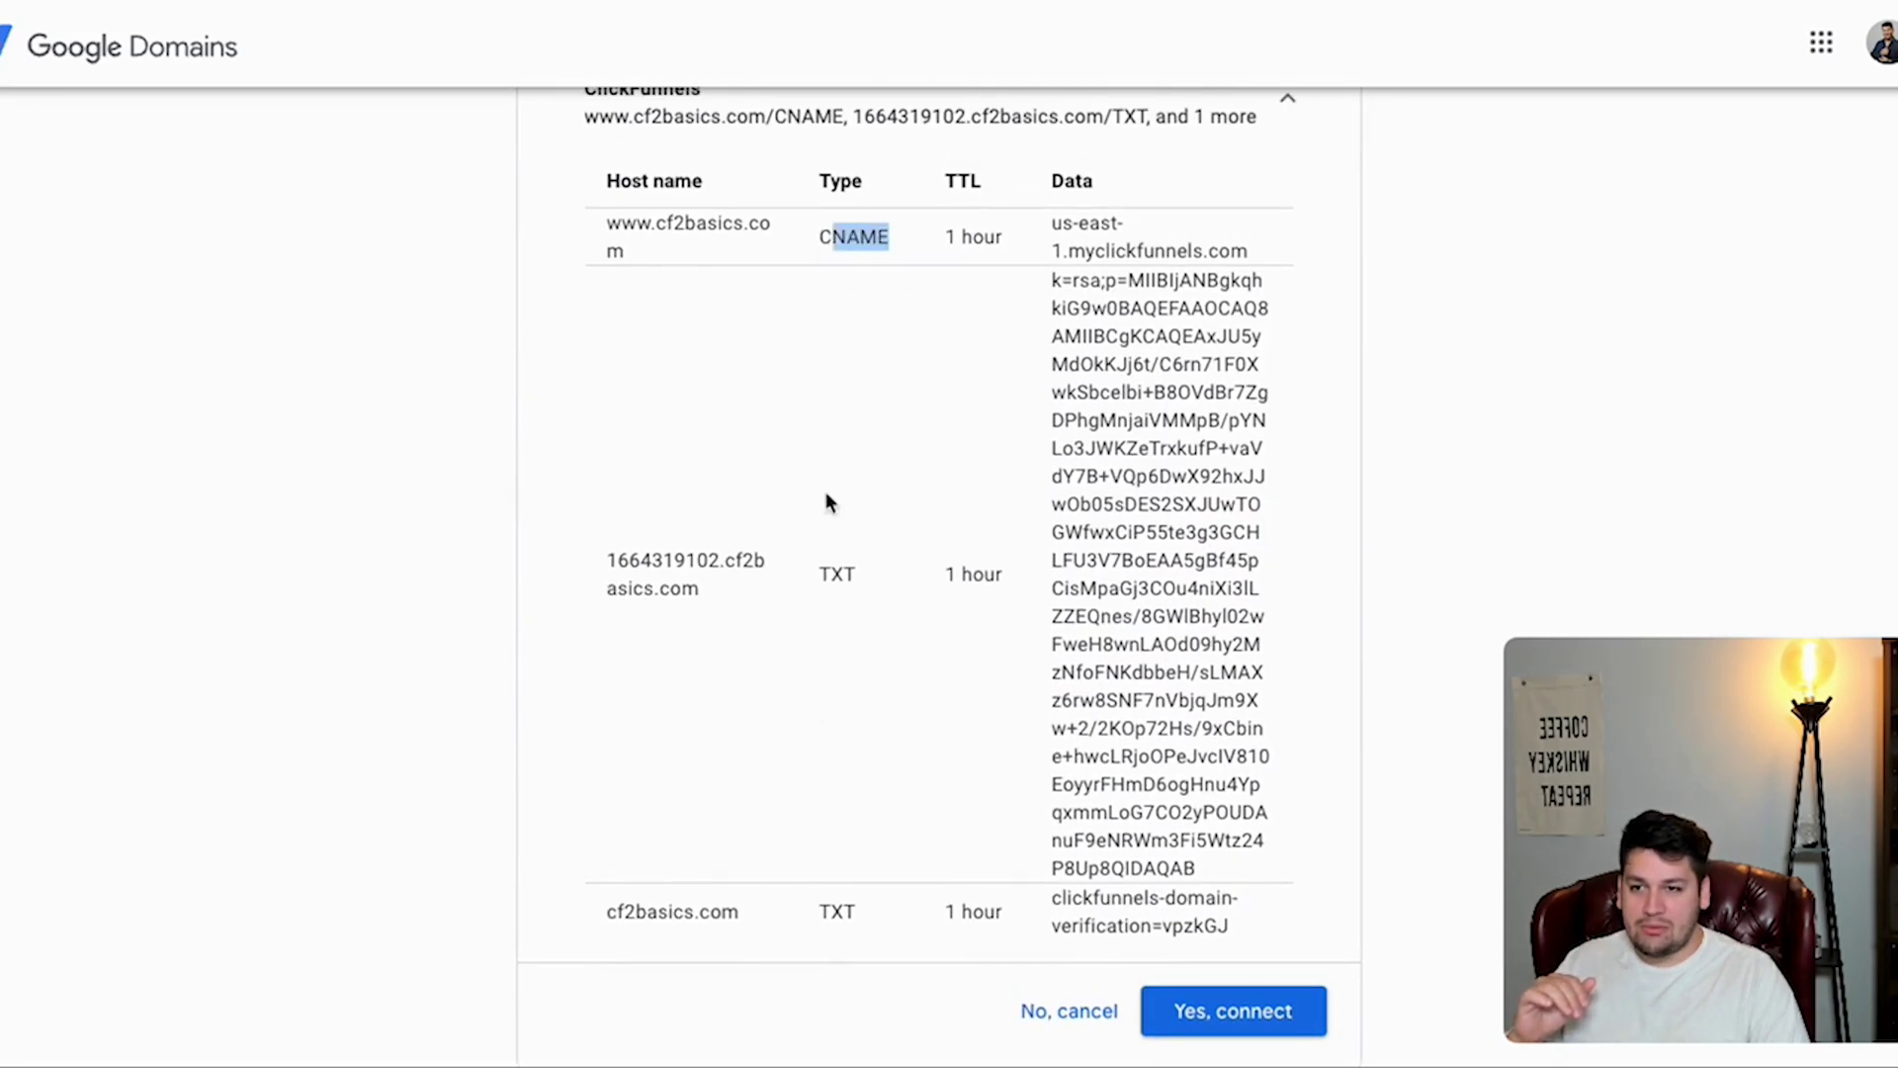
pyautogui.doubleClick(818, 579)
pyautogui.click(823, 905)
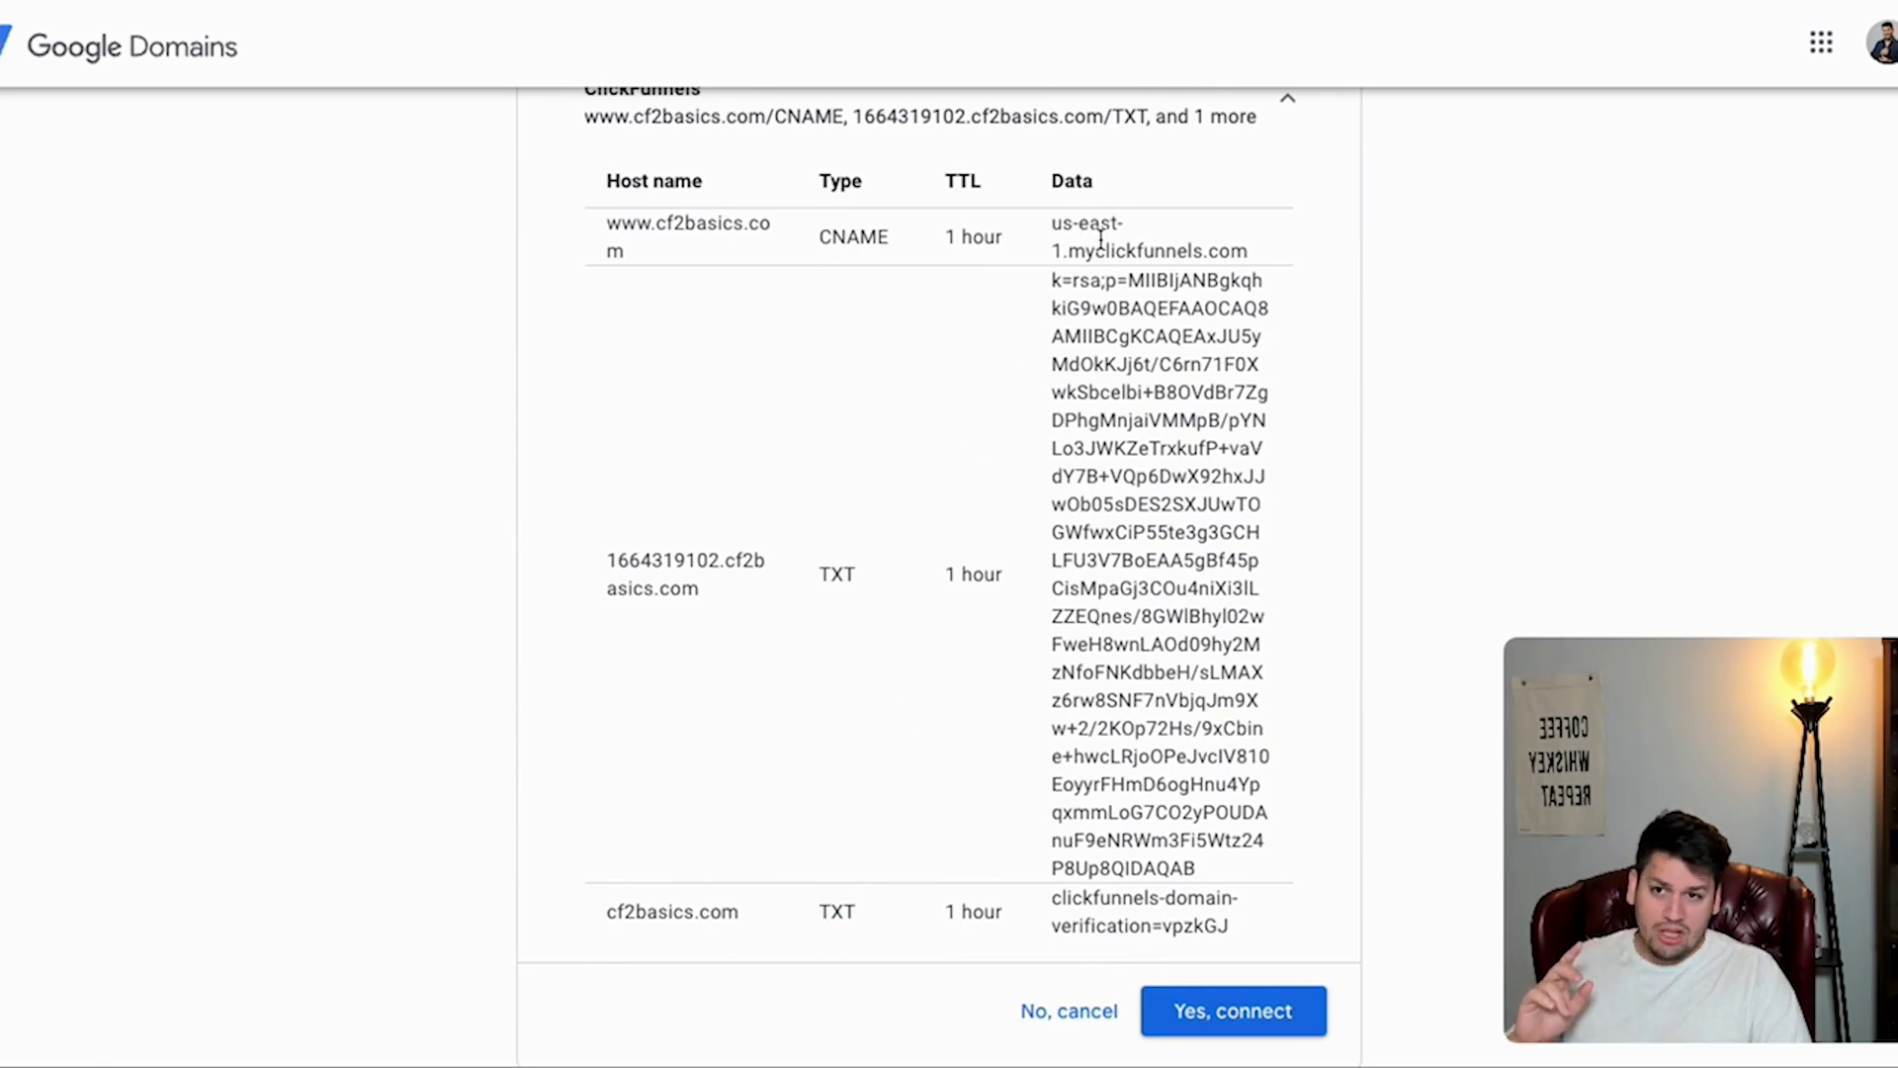
# - Confirm the www host, approve connecting cf2basics.com, and return to ClickFunnels
pyautogui.doubleClick(616, 224)
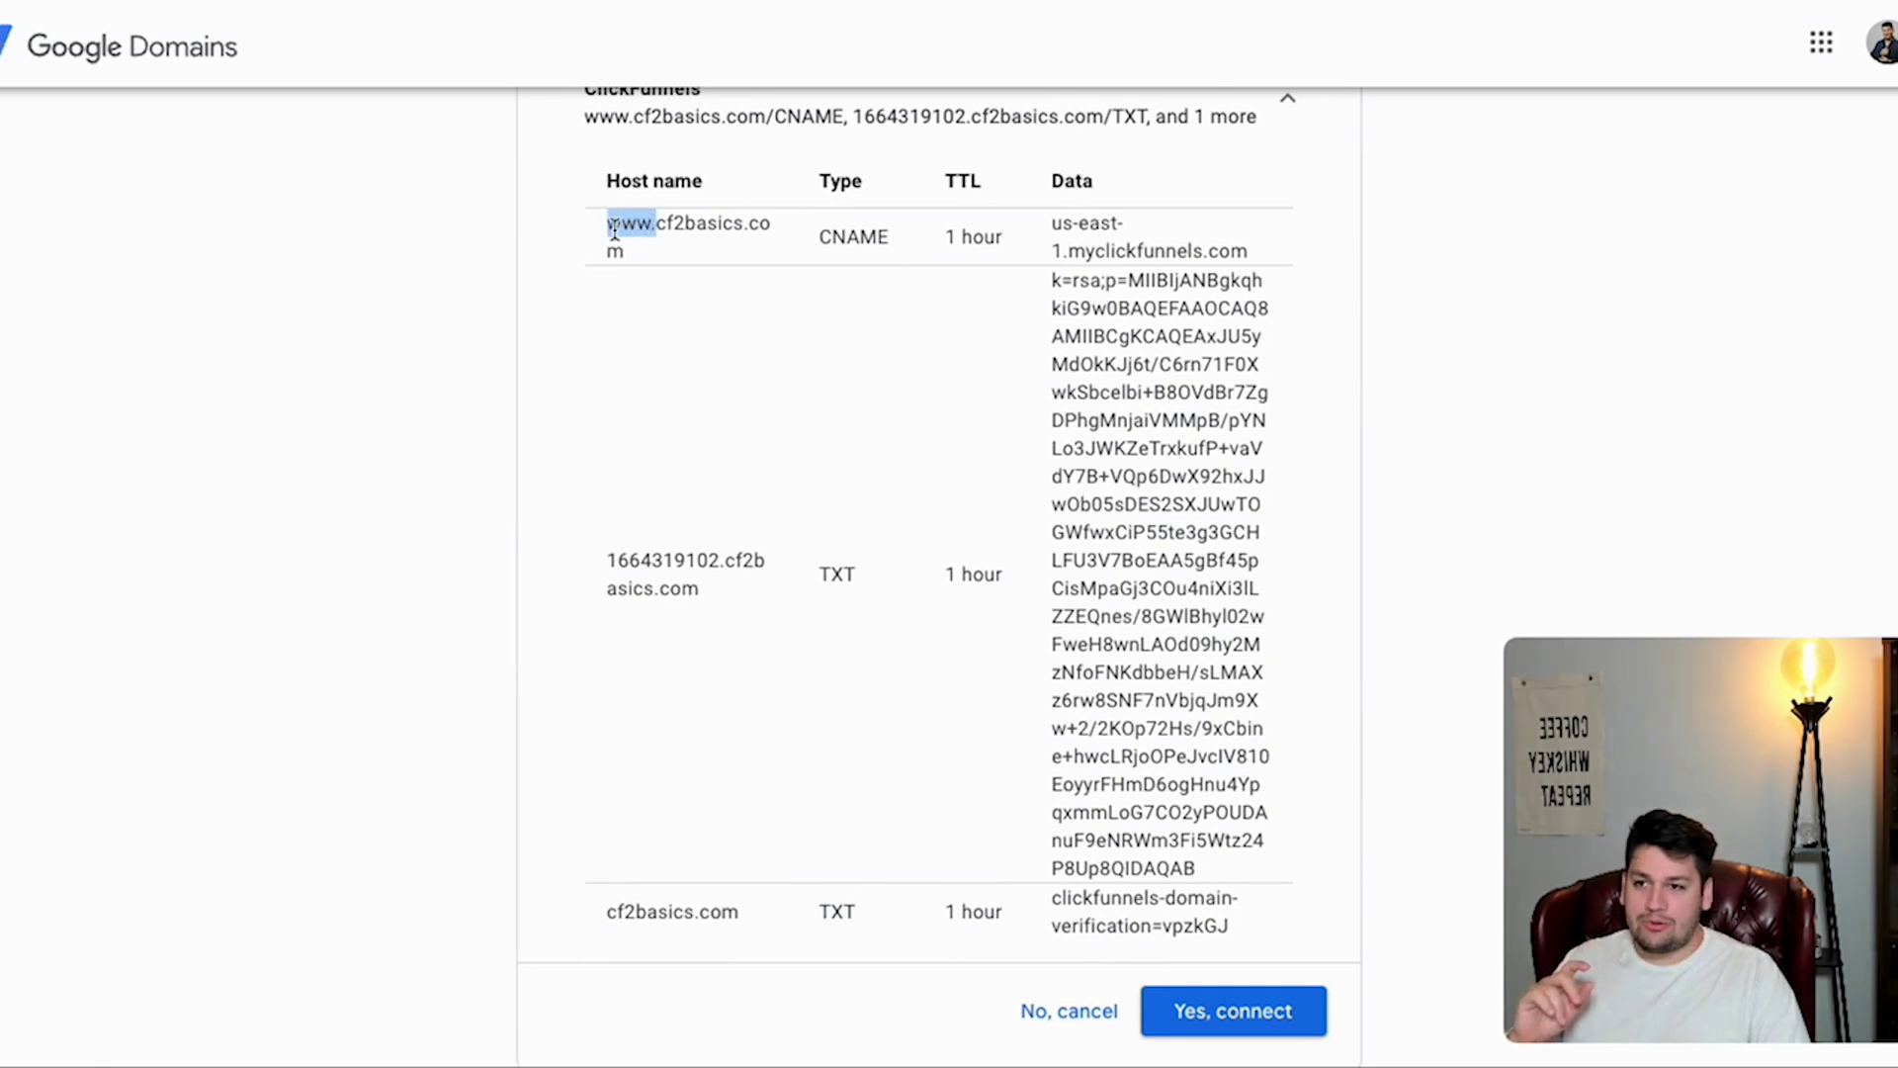
pyautogui.click(924, 471)
pyautogui.click(1235, 1014)
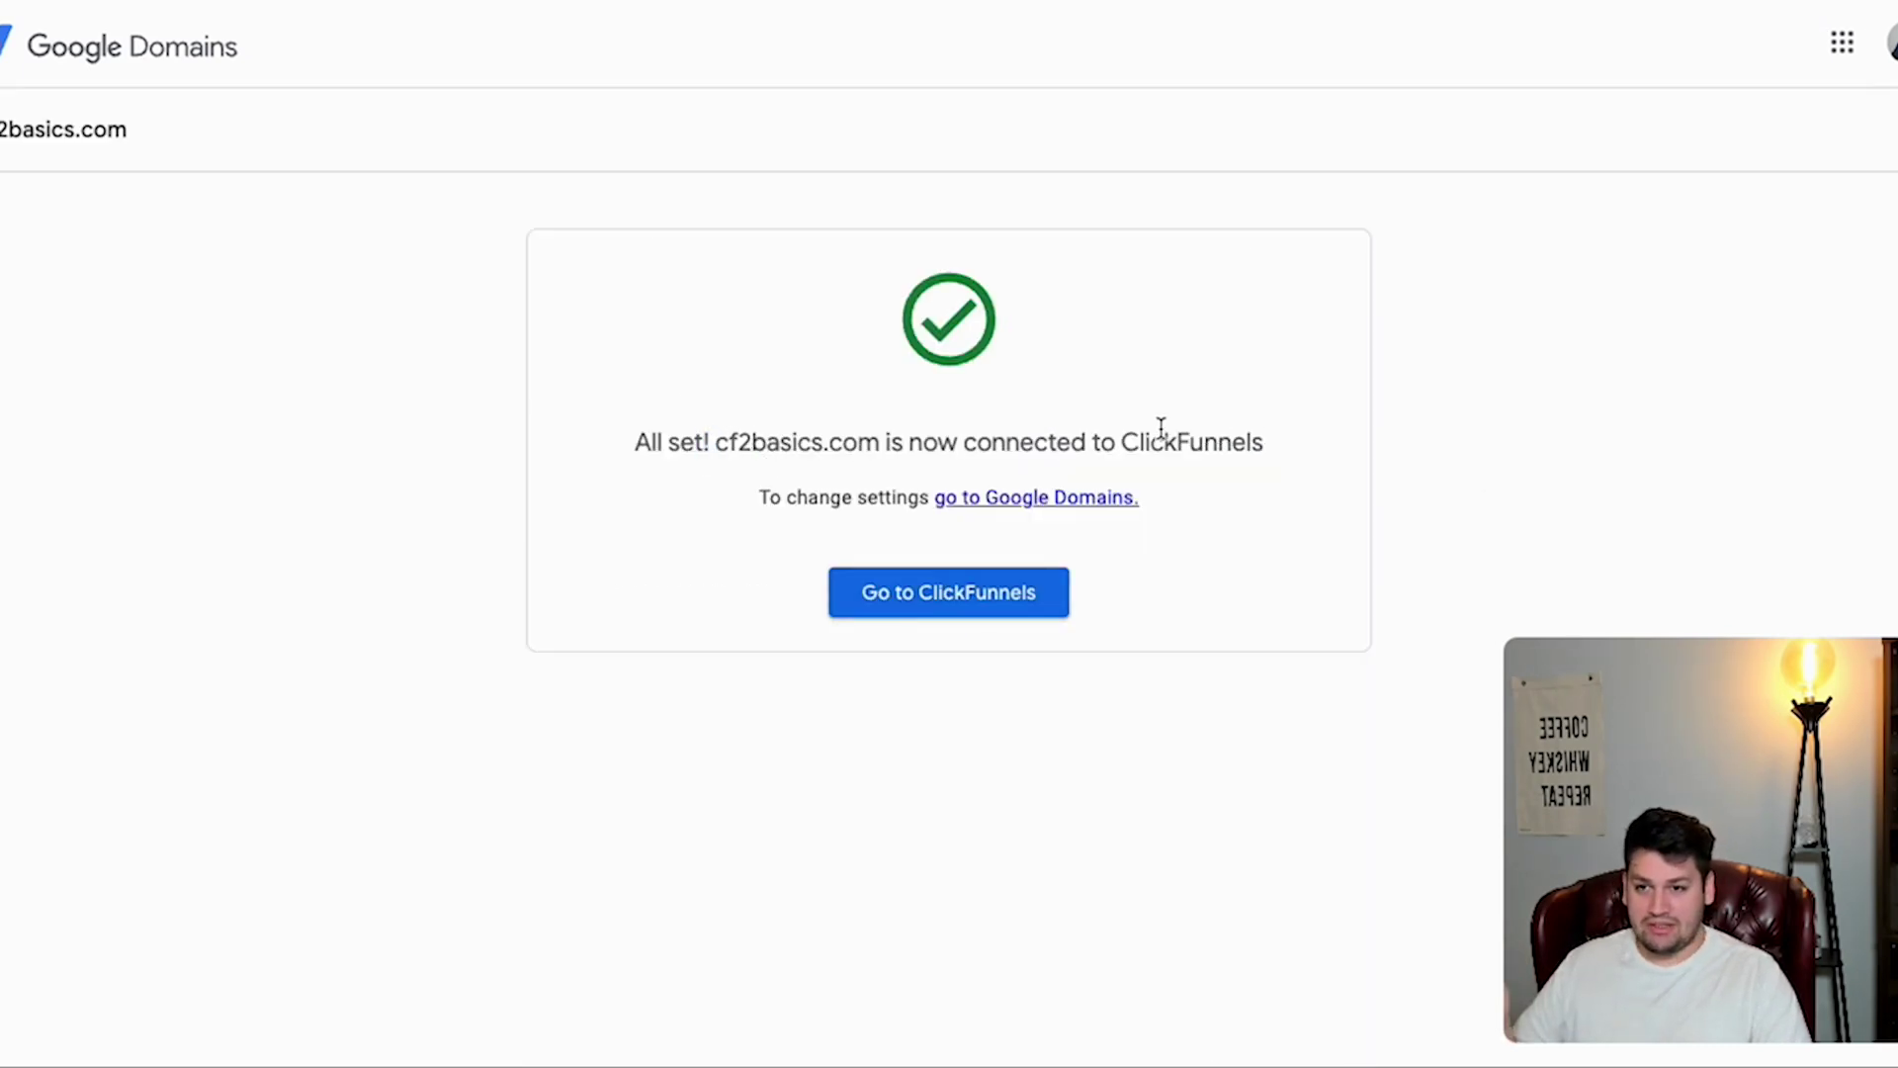
pyautogui.click(1059, 590)
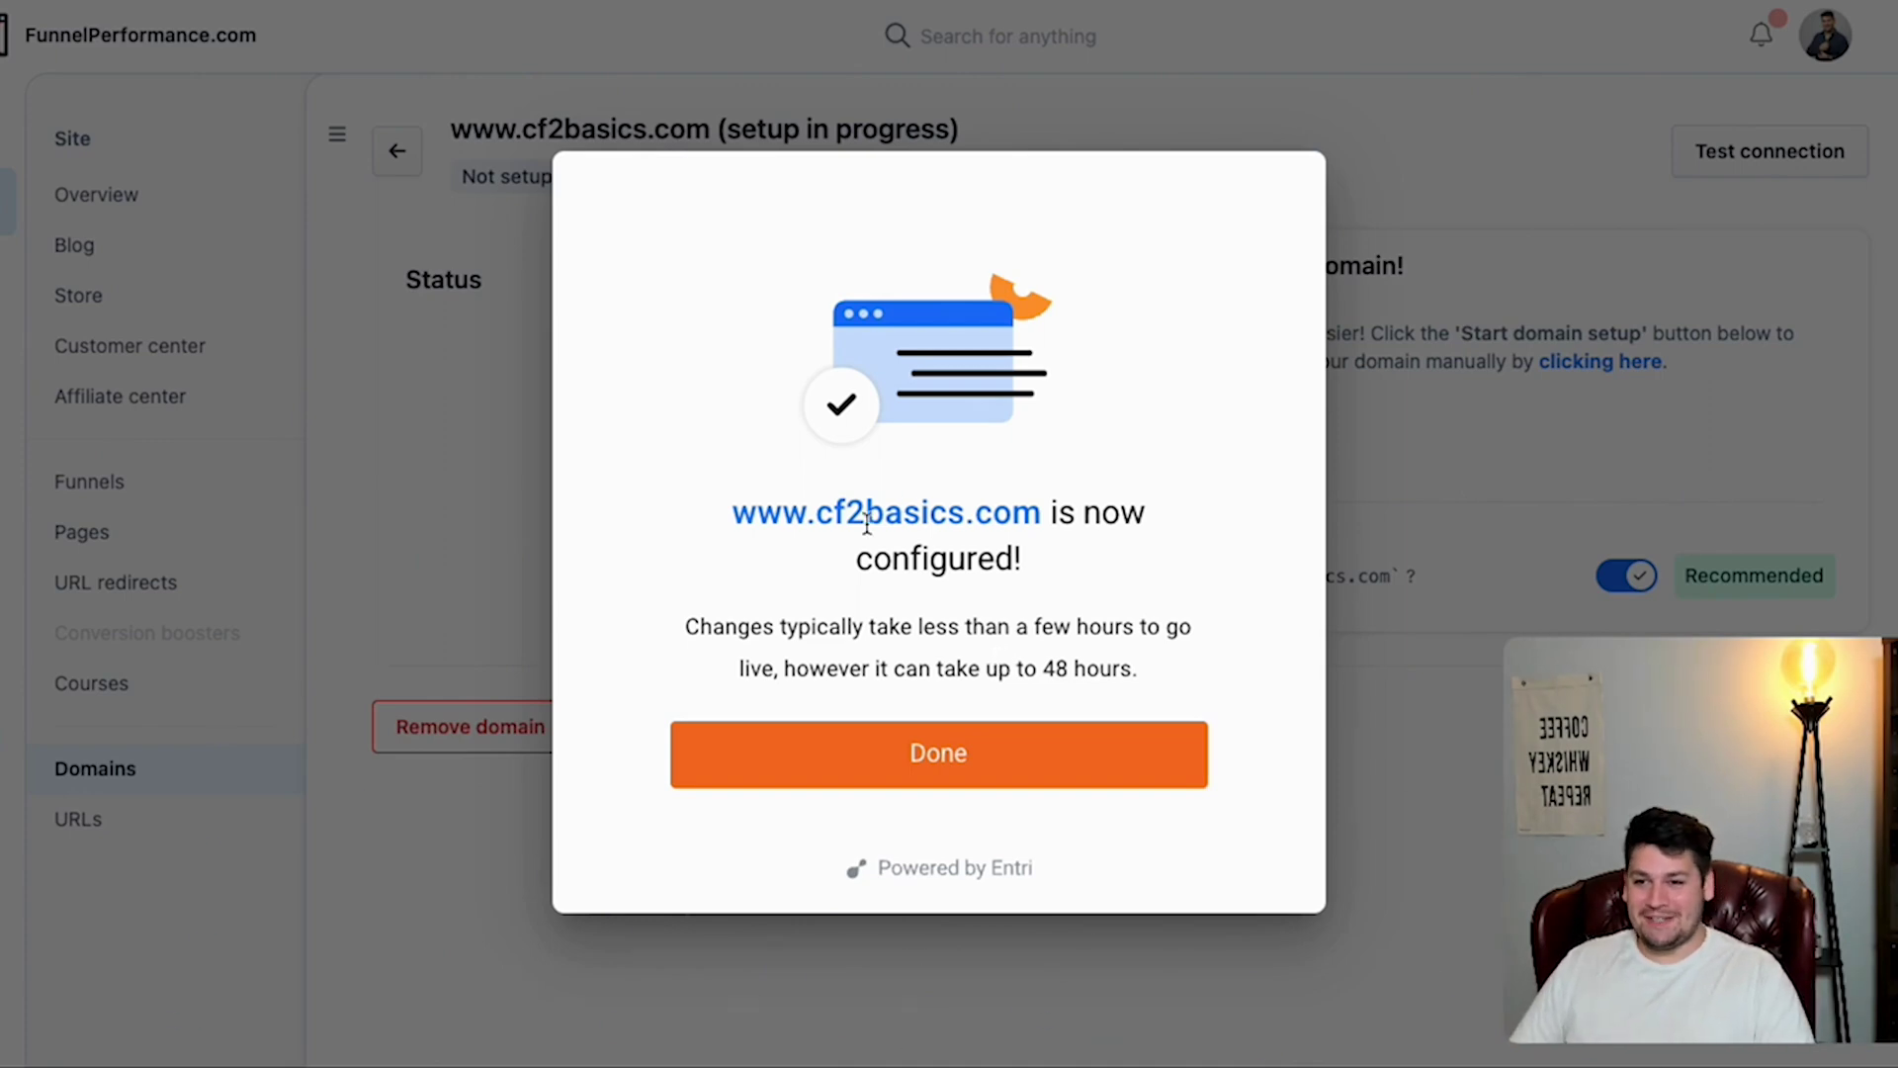
# - Dismiss the configured modal and note the setup in progress and Not setup labels
pyautogui.click(923, 753)
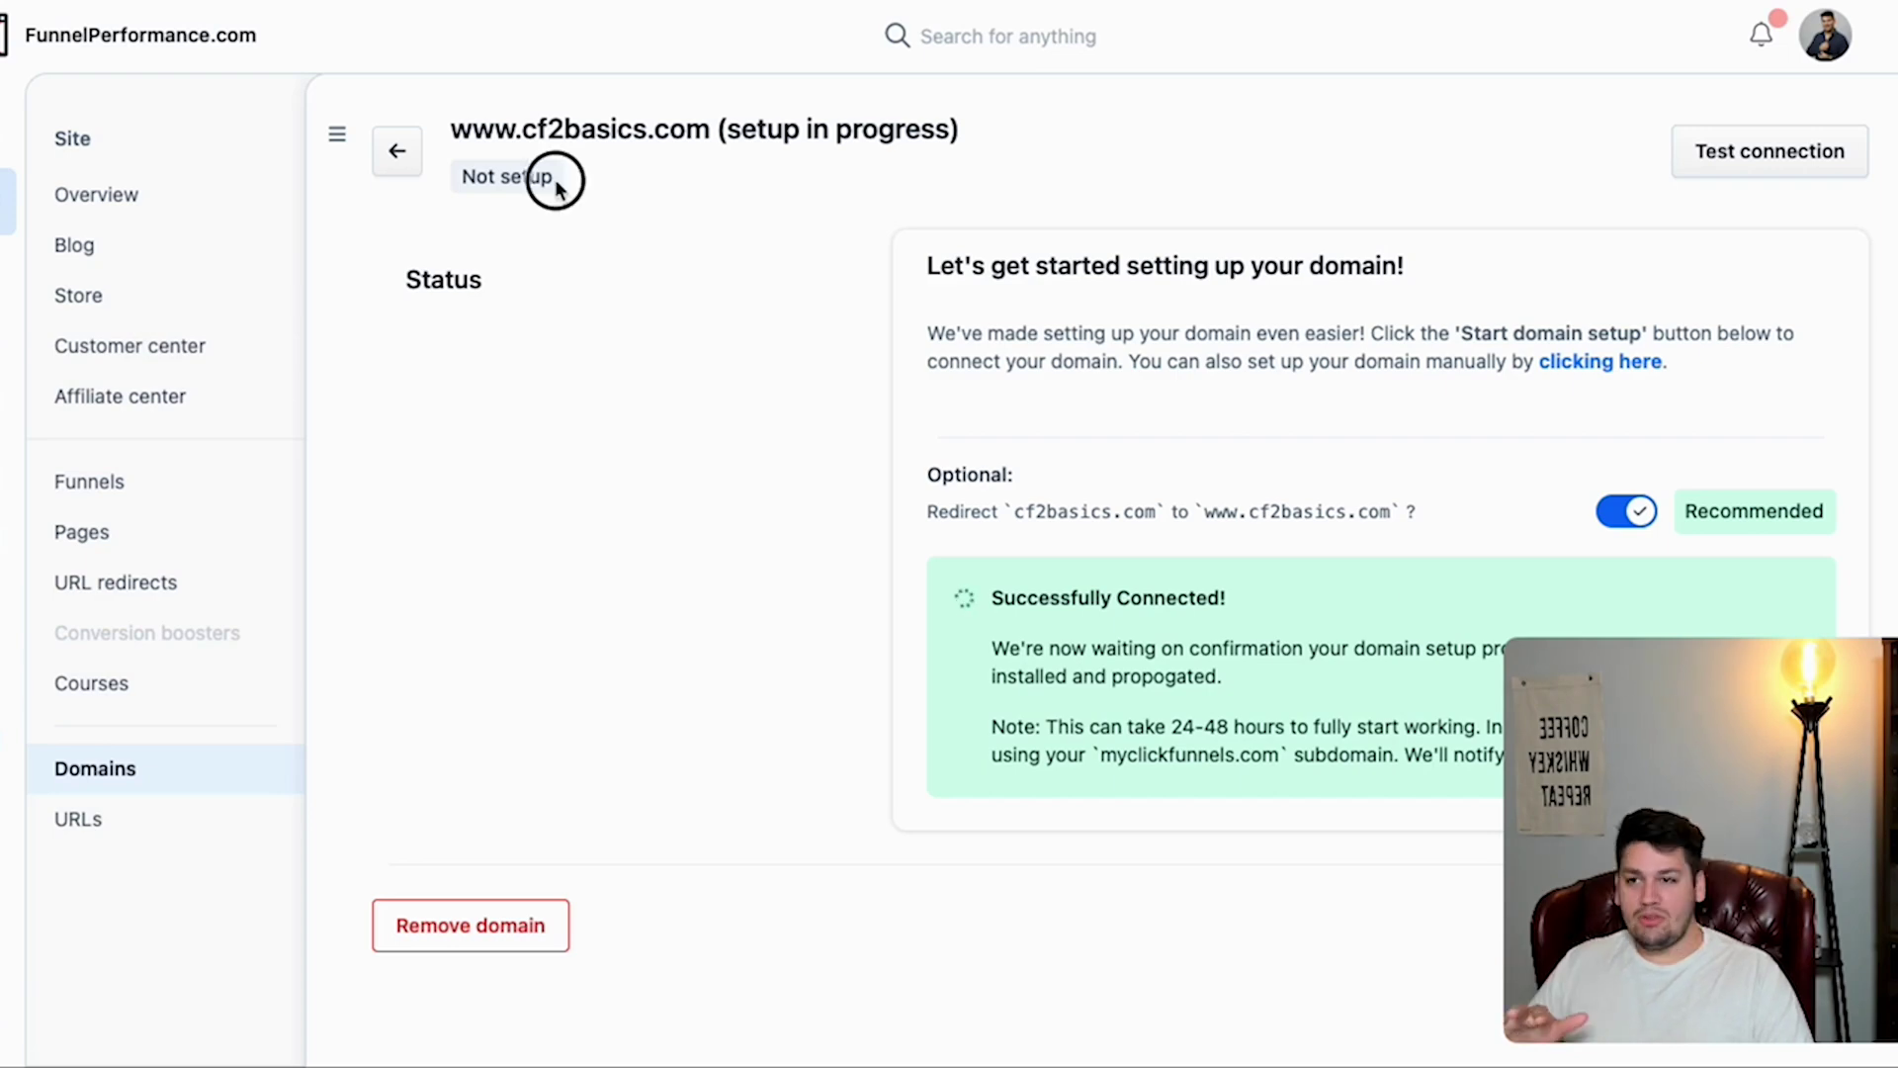
pyautogui.moveTo(952, 132); pyautogui.dragTo(724, 132)
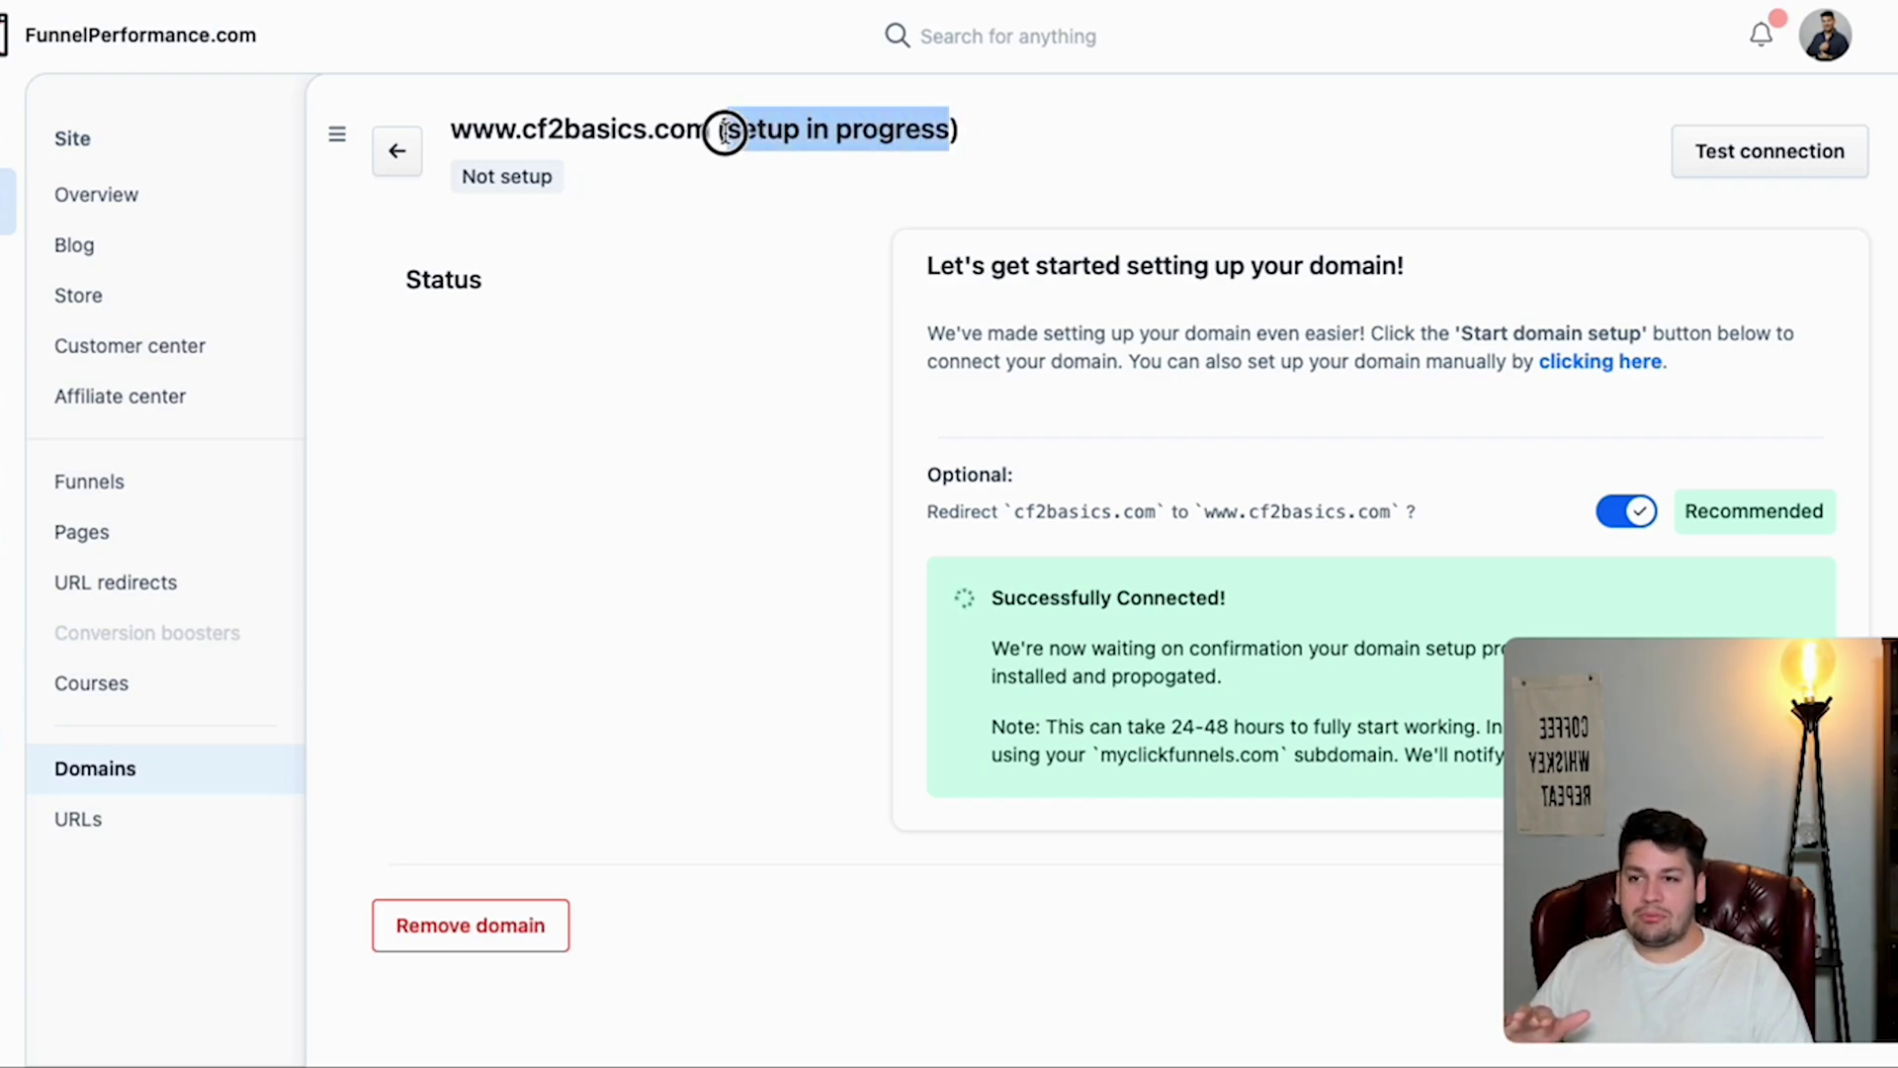
pyautogui.doubleClick(557, 221)
pyautogui.click(582, 209)
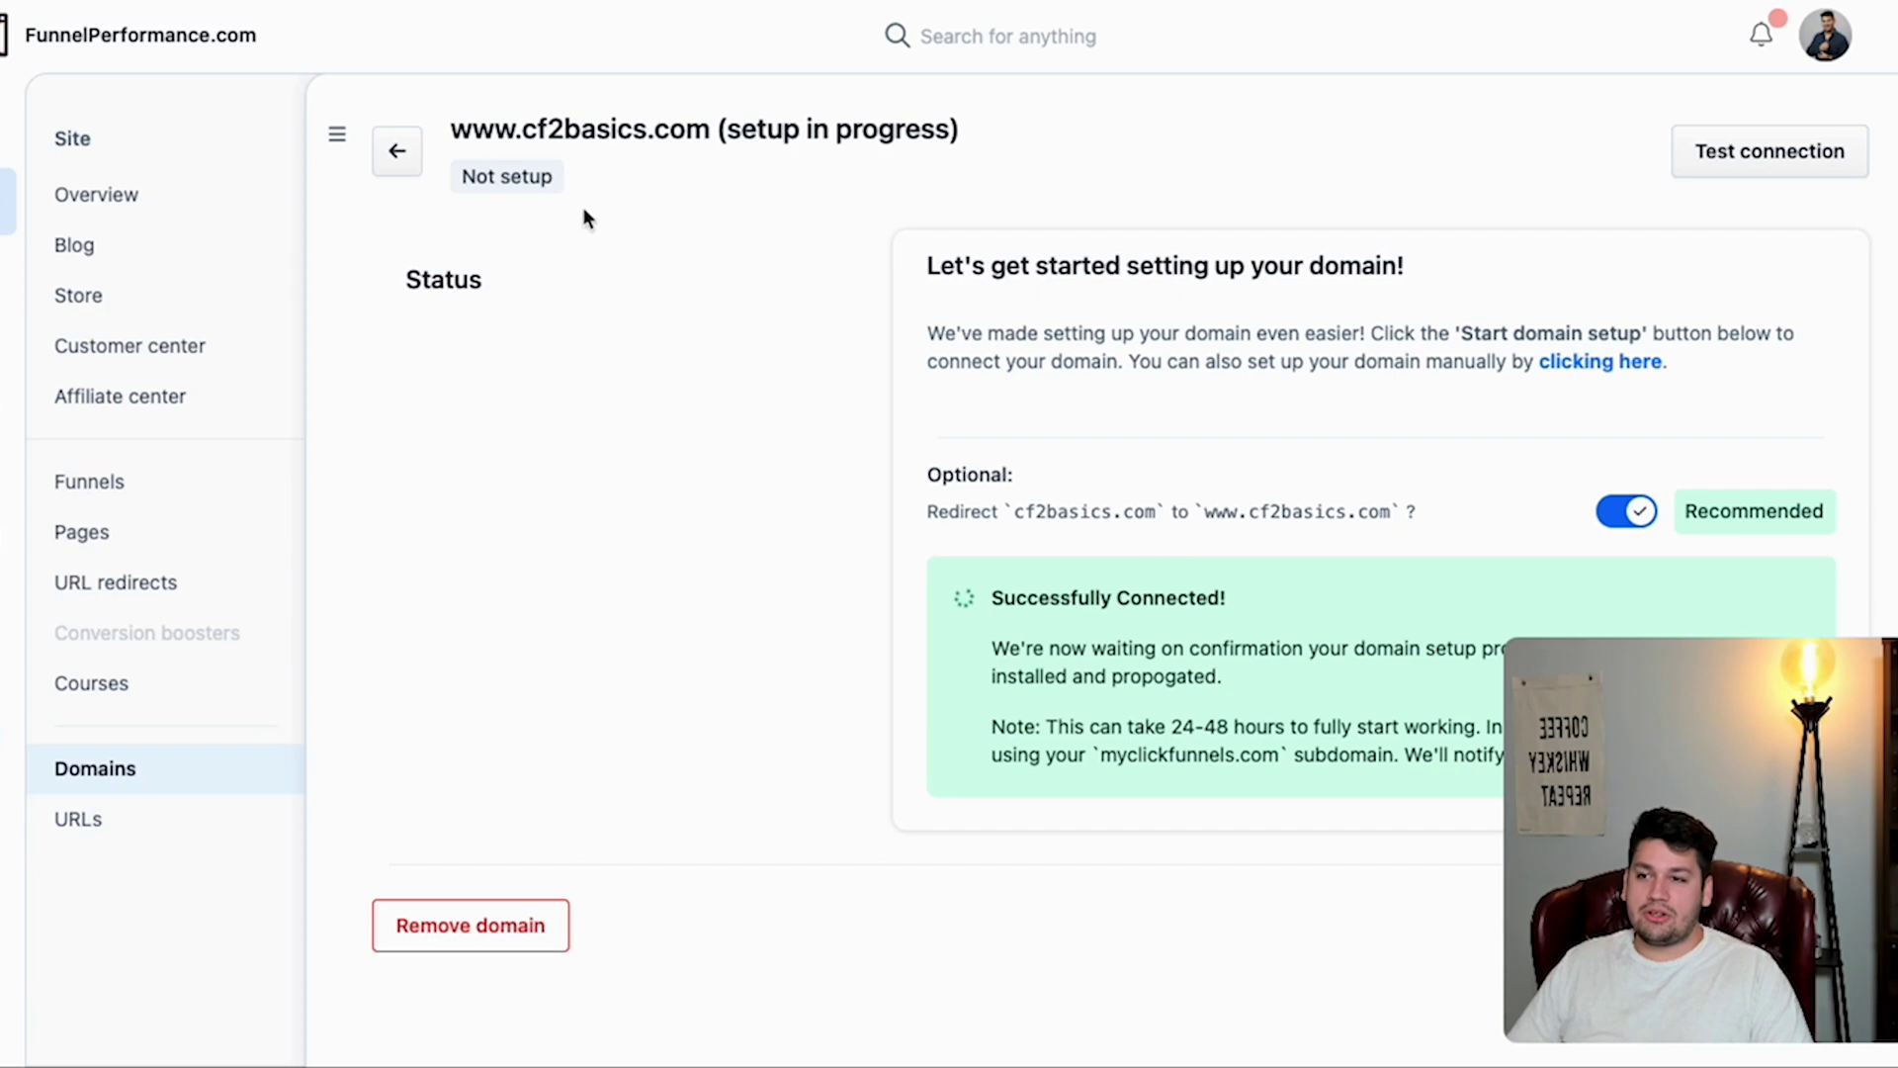
pyautogui.moveTo(555, 179); pyautogui.dragTo(457, 175)
pyautogui.click(600, 260)
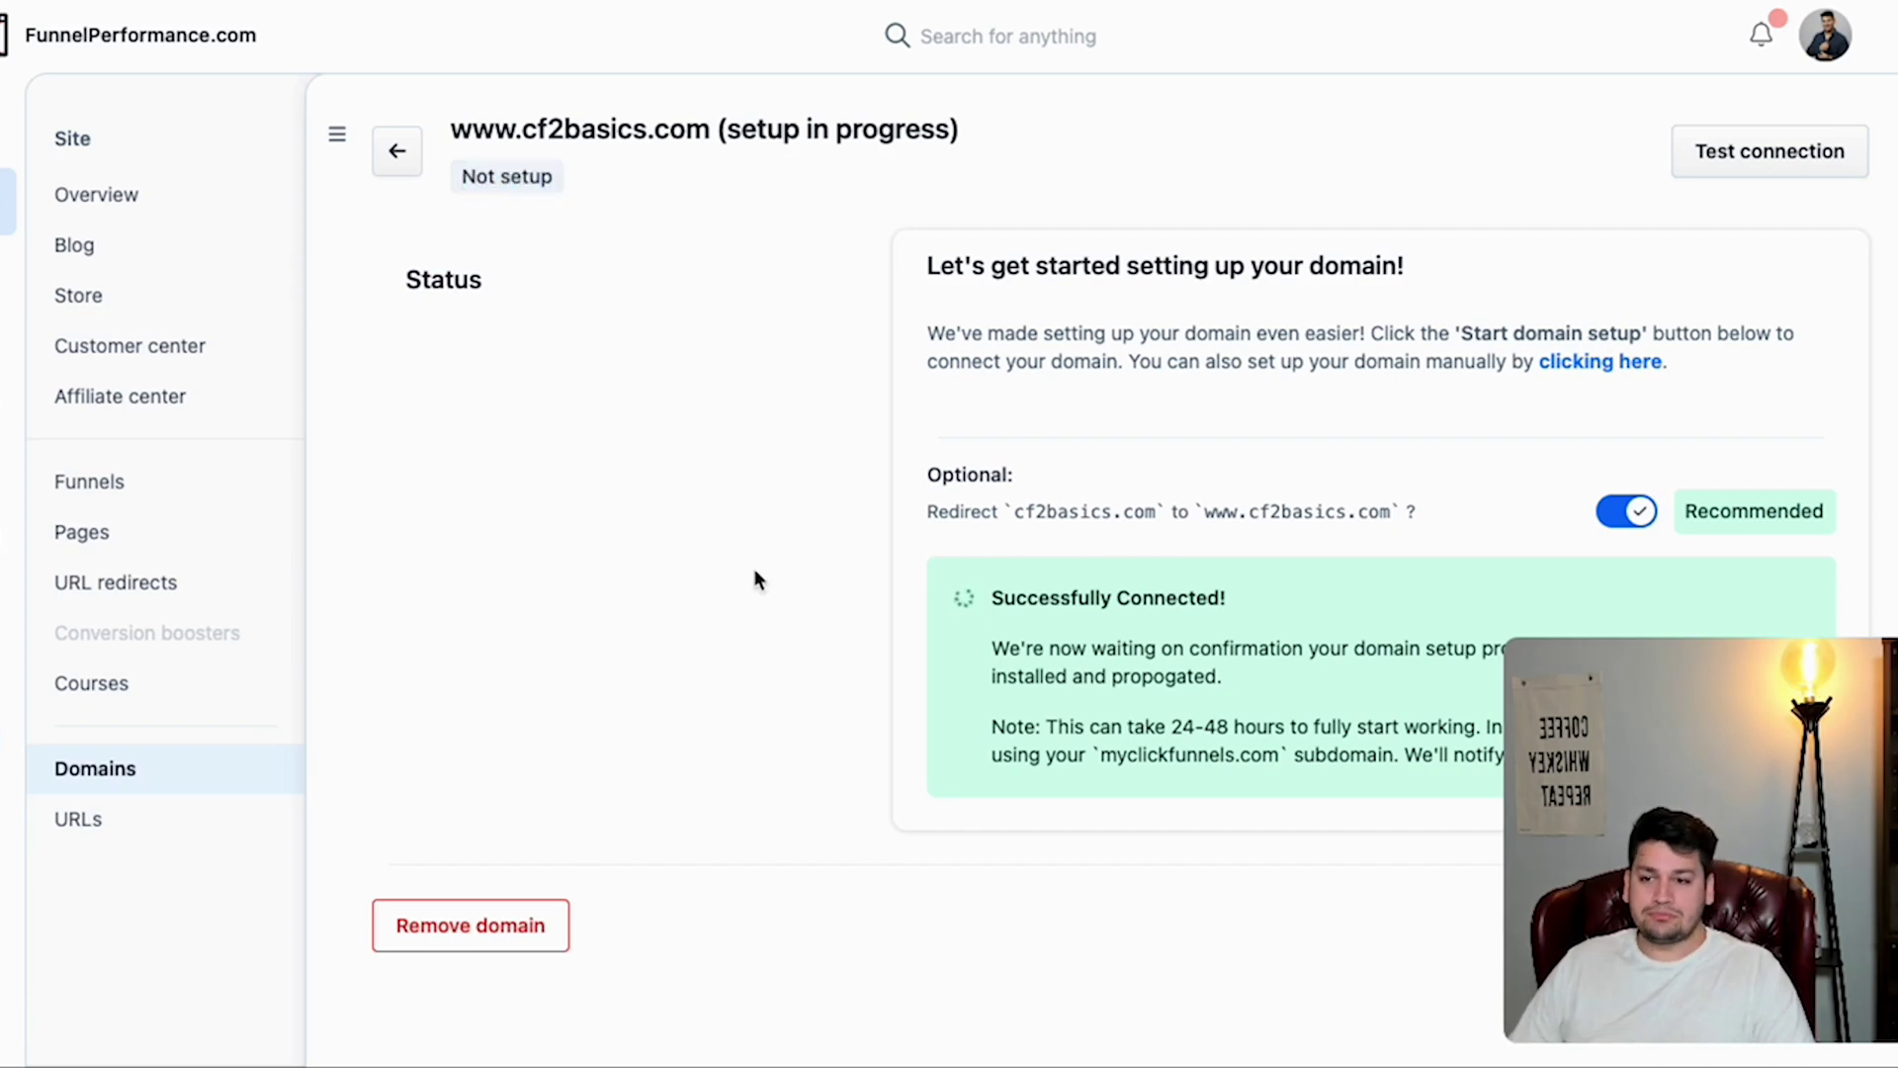
pyautogui.moveTo(1701, 839)
pyautogui.moveTo(1765, 689); pyautogui.dragTo(217, 721)
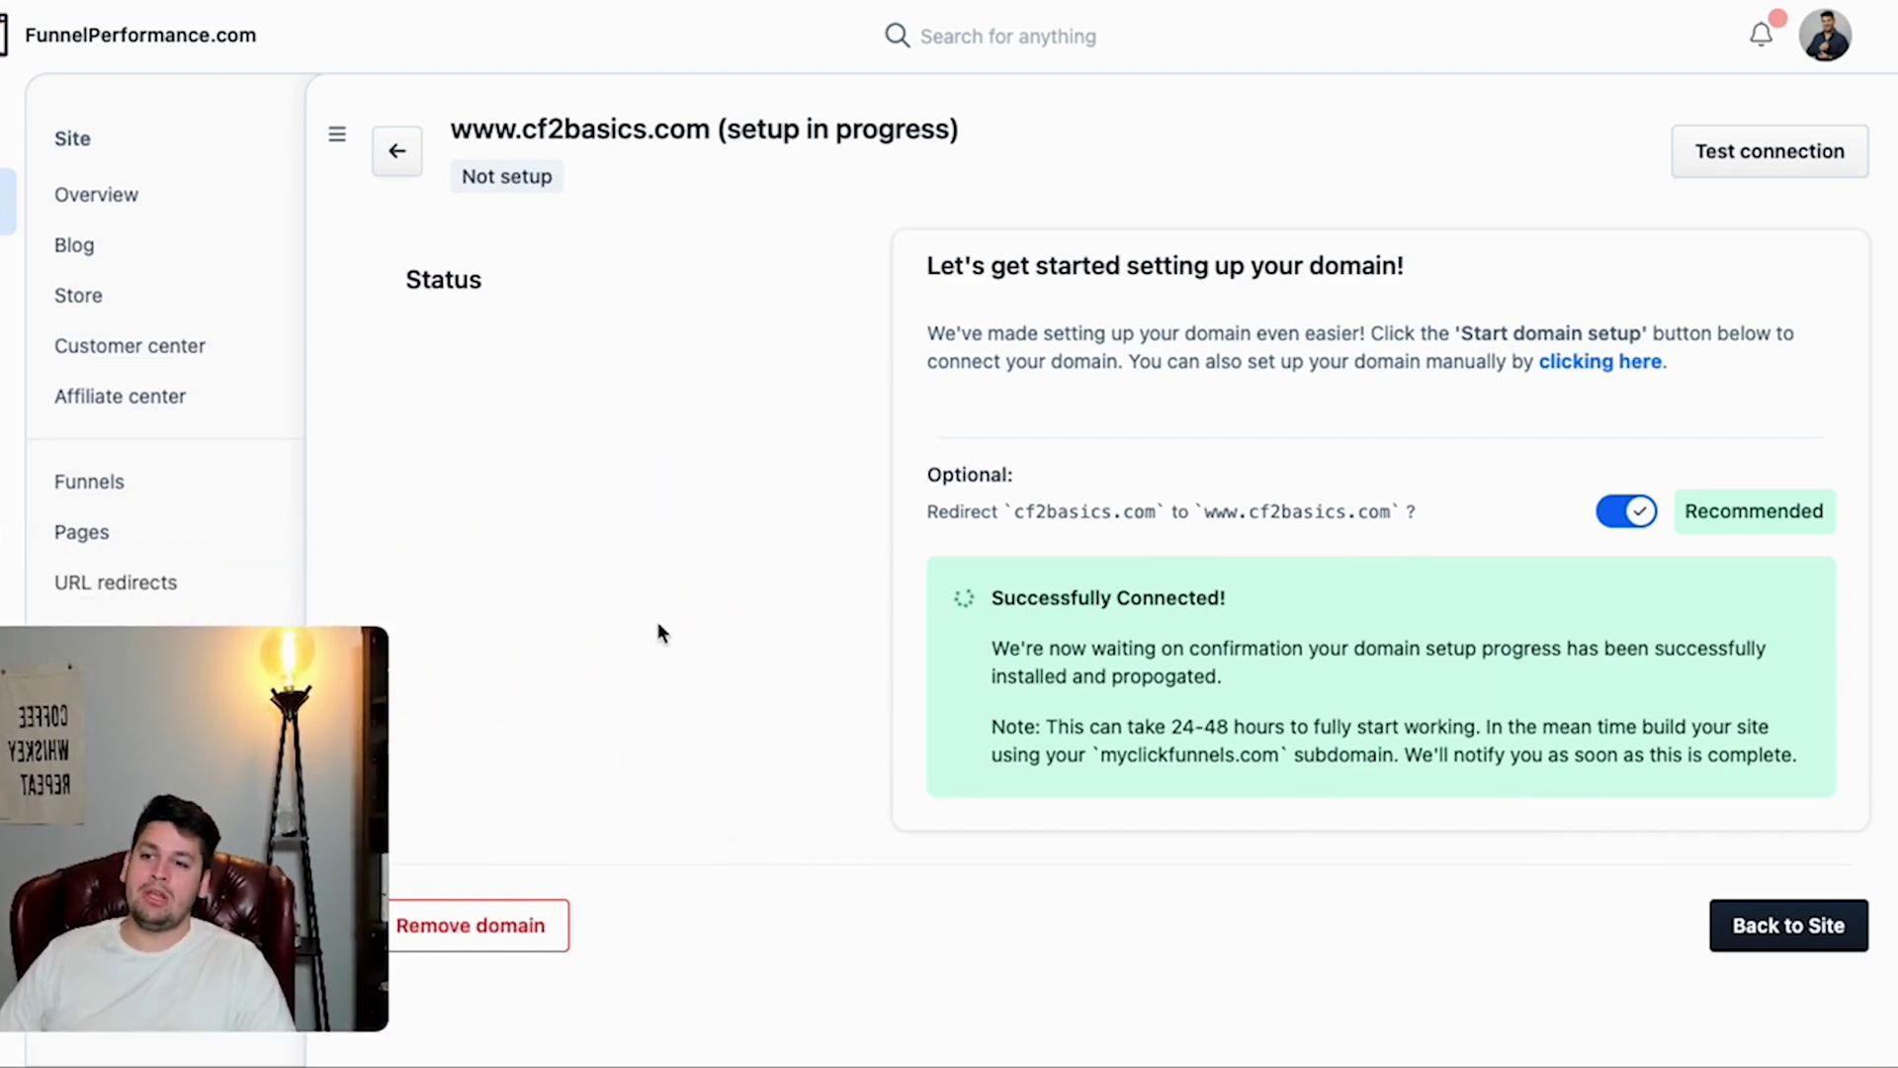
pyautogui.moveTo(1017, 602); pyautogui.dragTo(1408, 600)
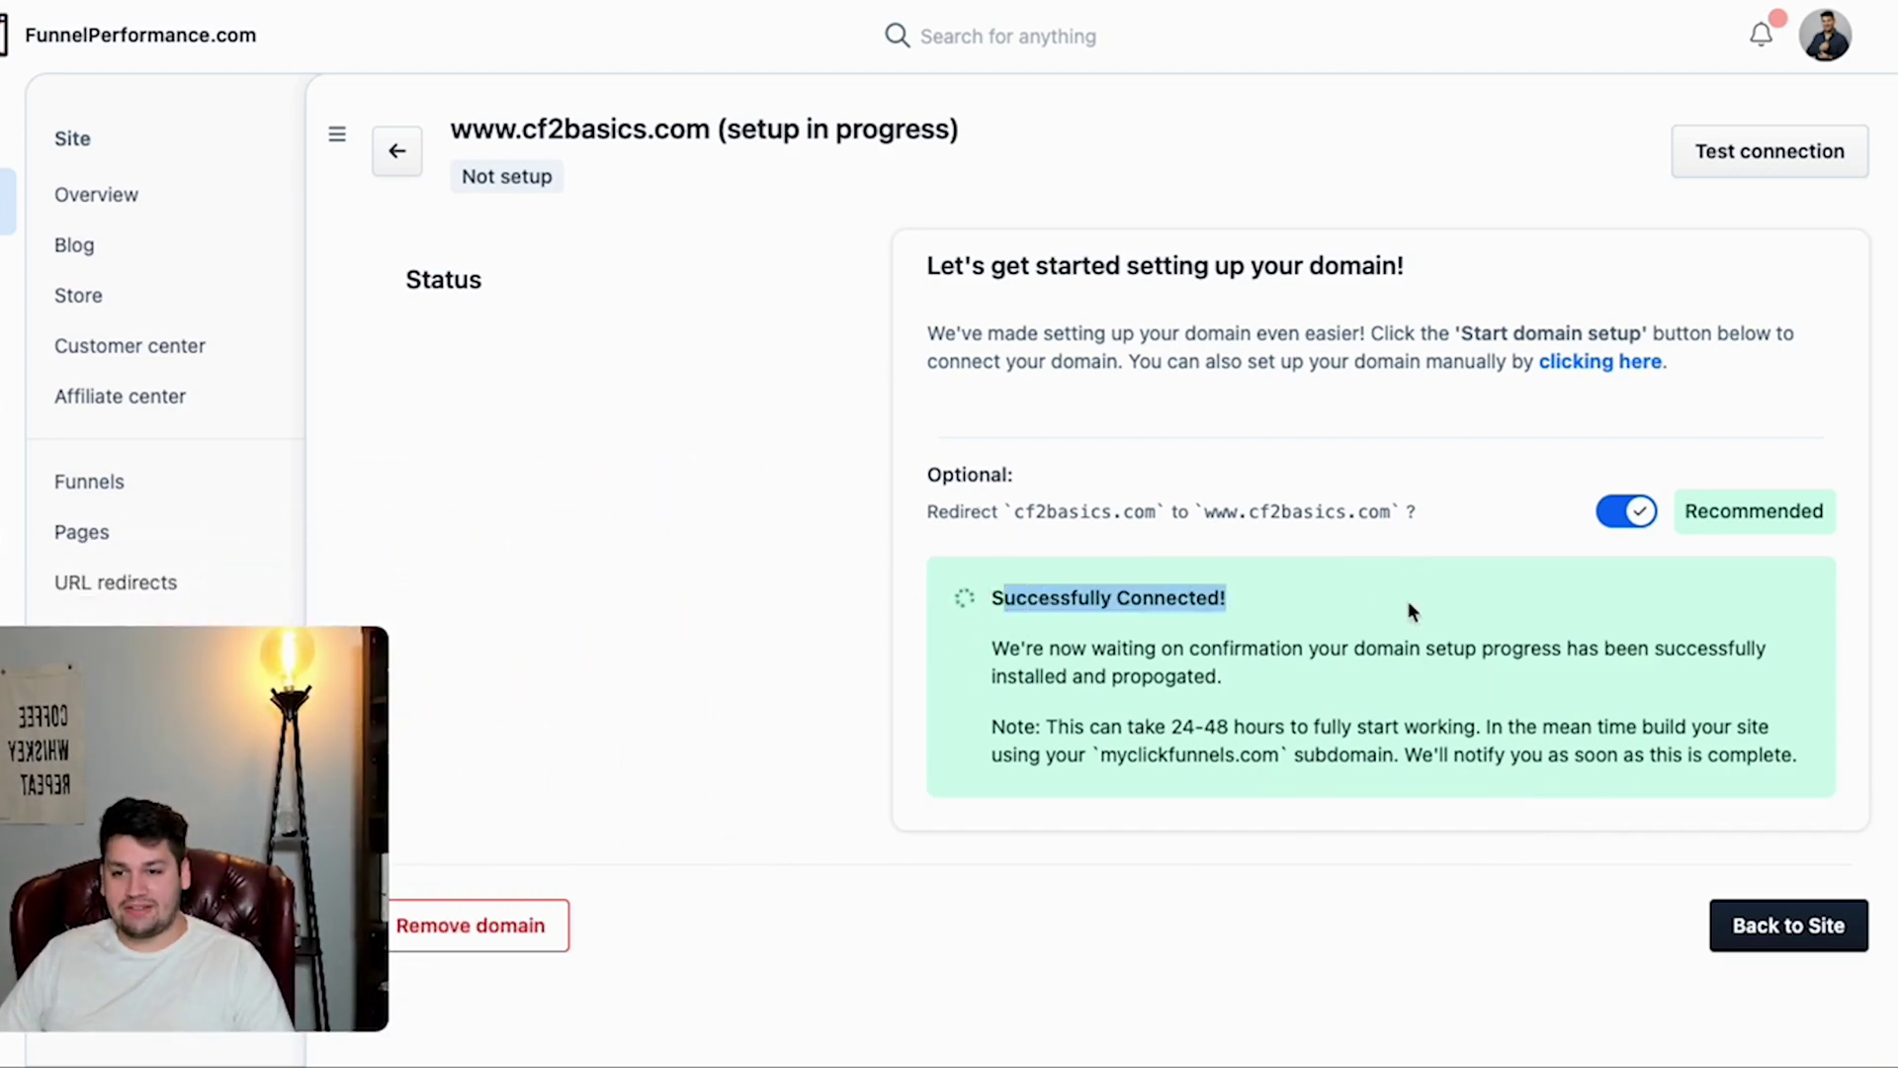
pyautogui.click(1143, 674)
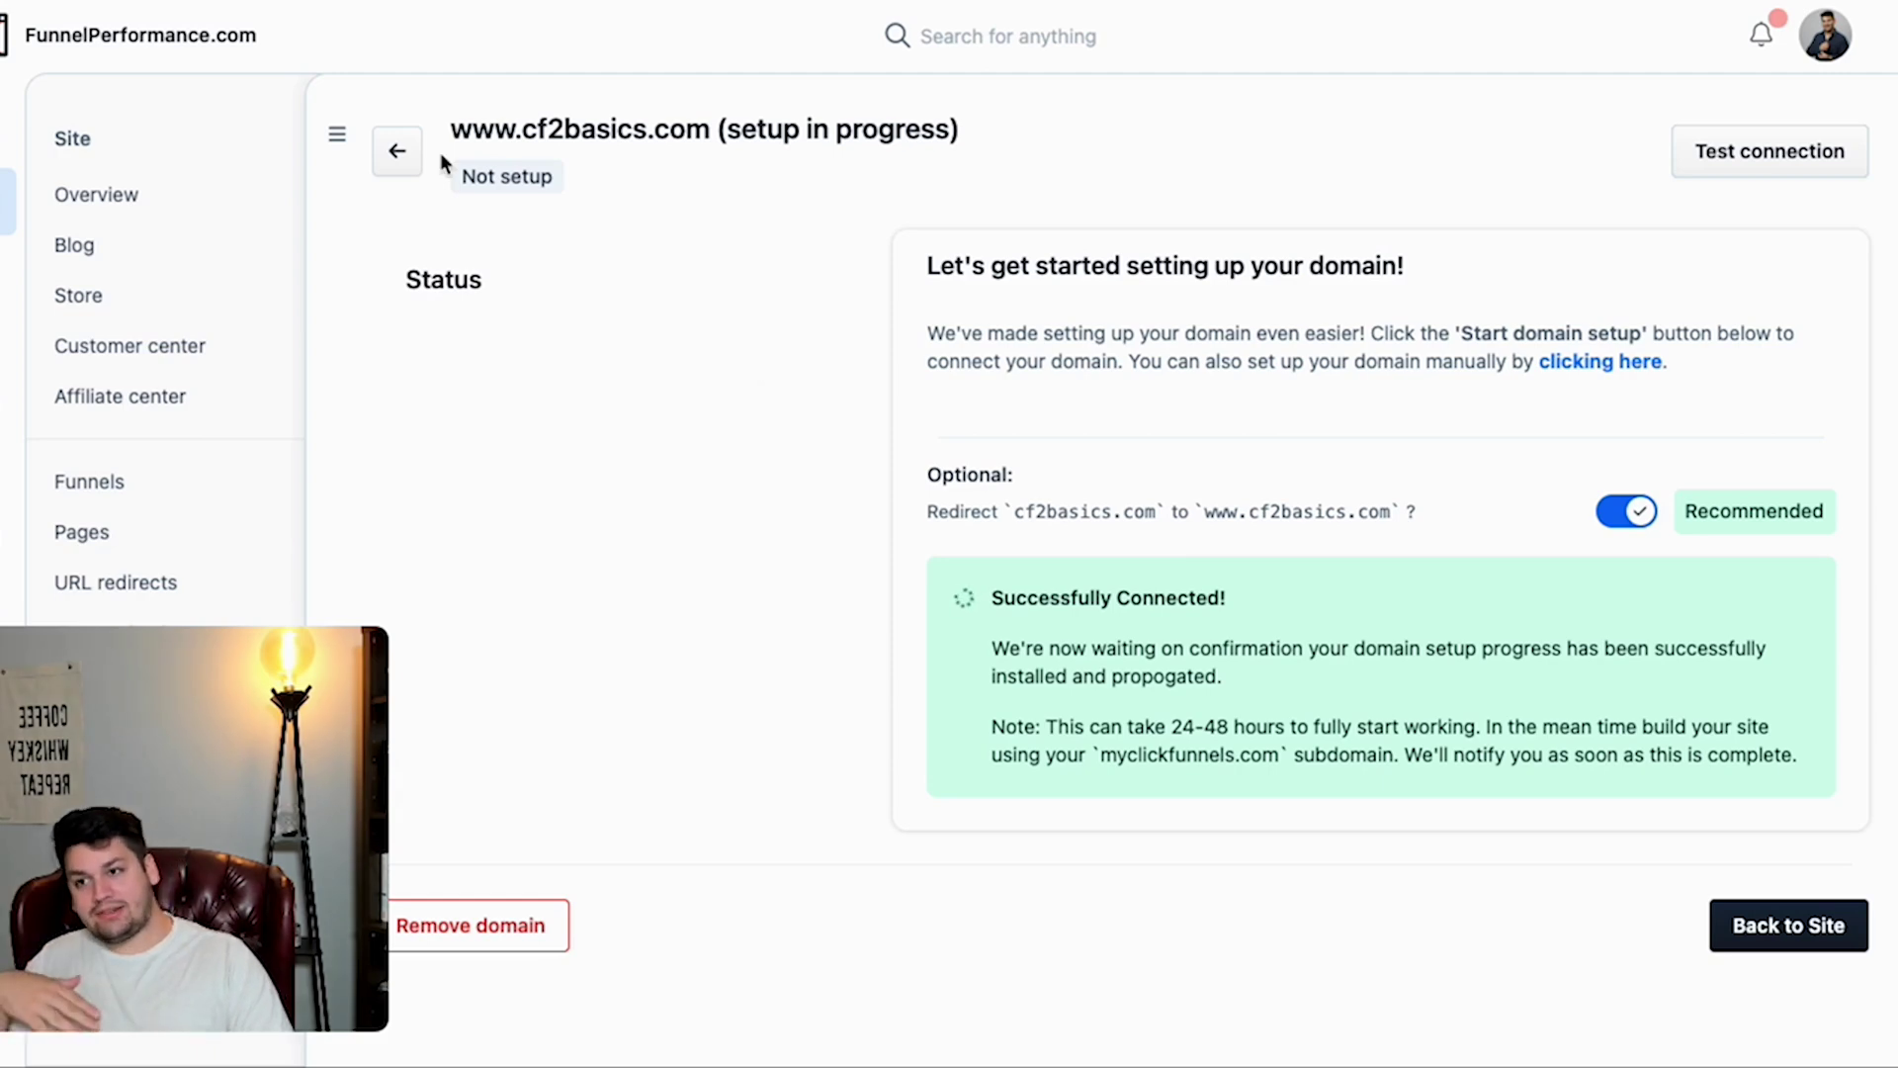
# - Return to the domains list and note the Connected statuses of the two older domains
pyautogui.click(398, 152)
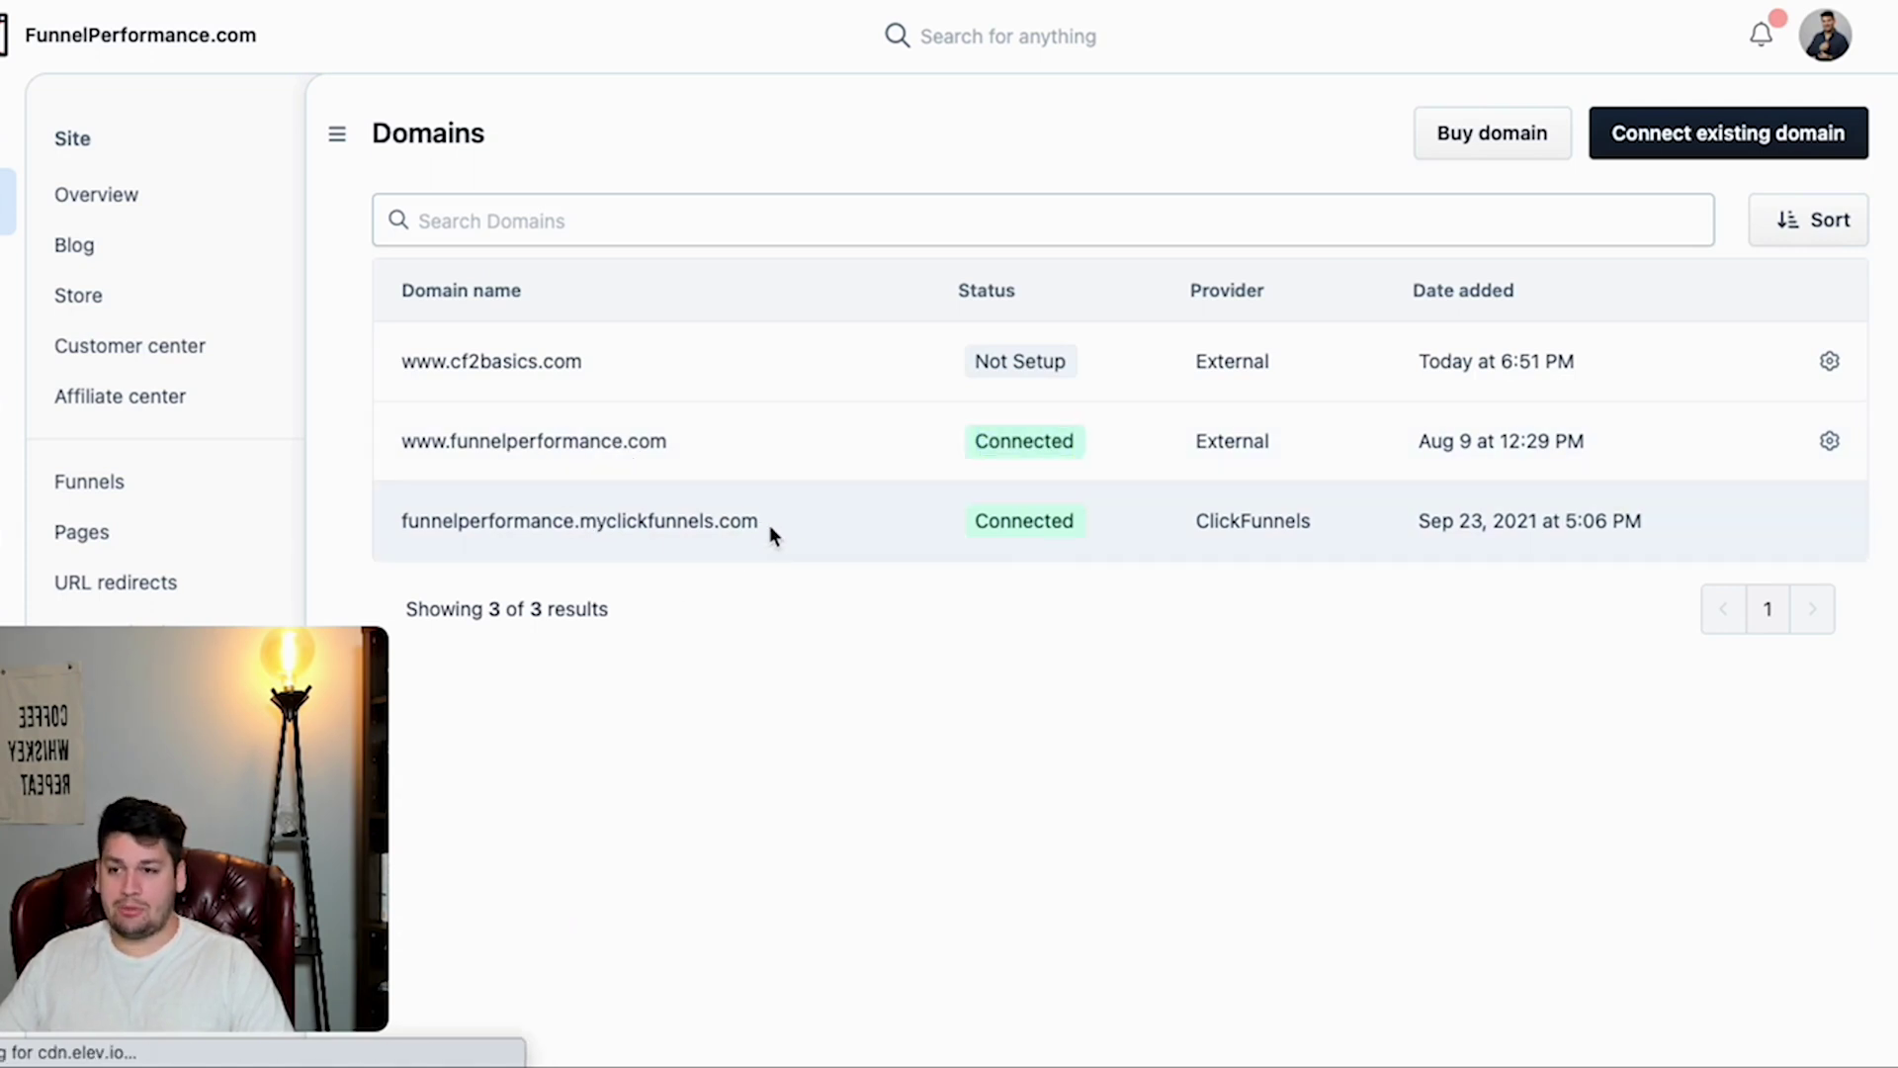
pyautogui.moveTo(770, 524); pyautogui.dragTo(415, 525)
pyautogui.click(816, 680)
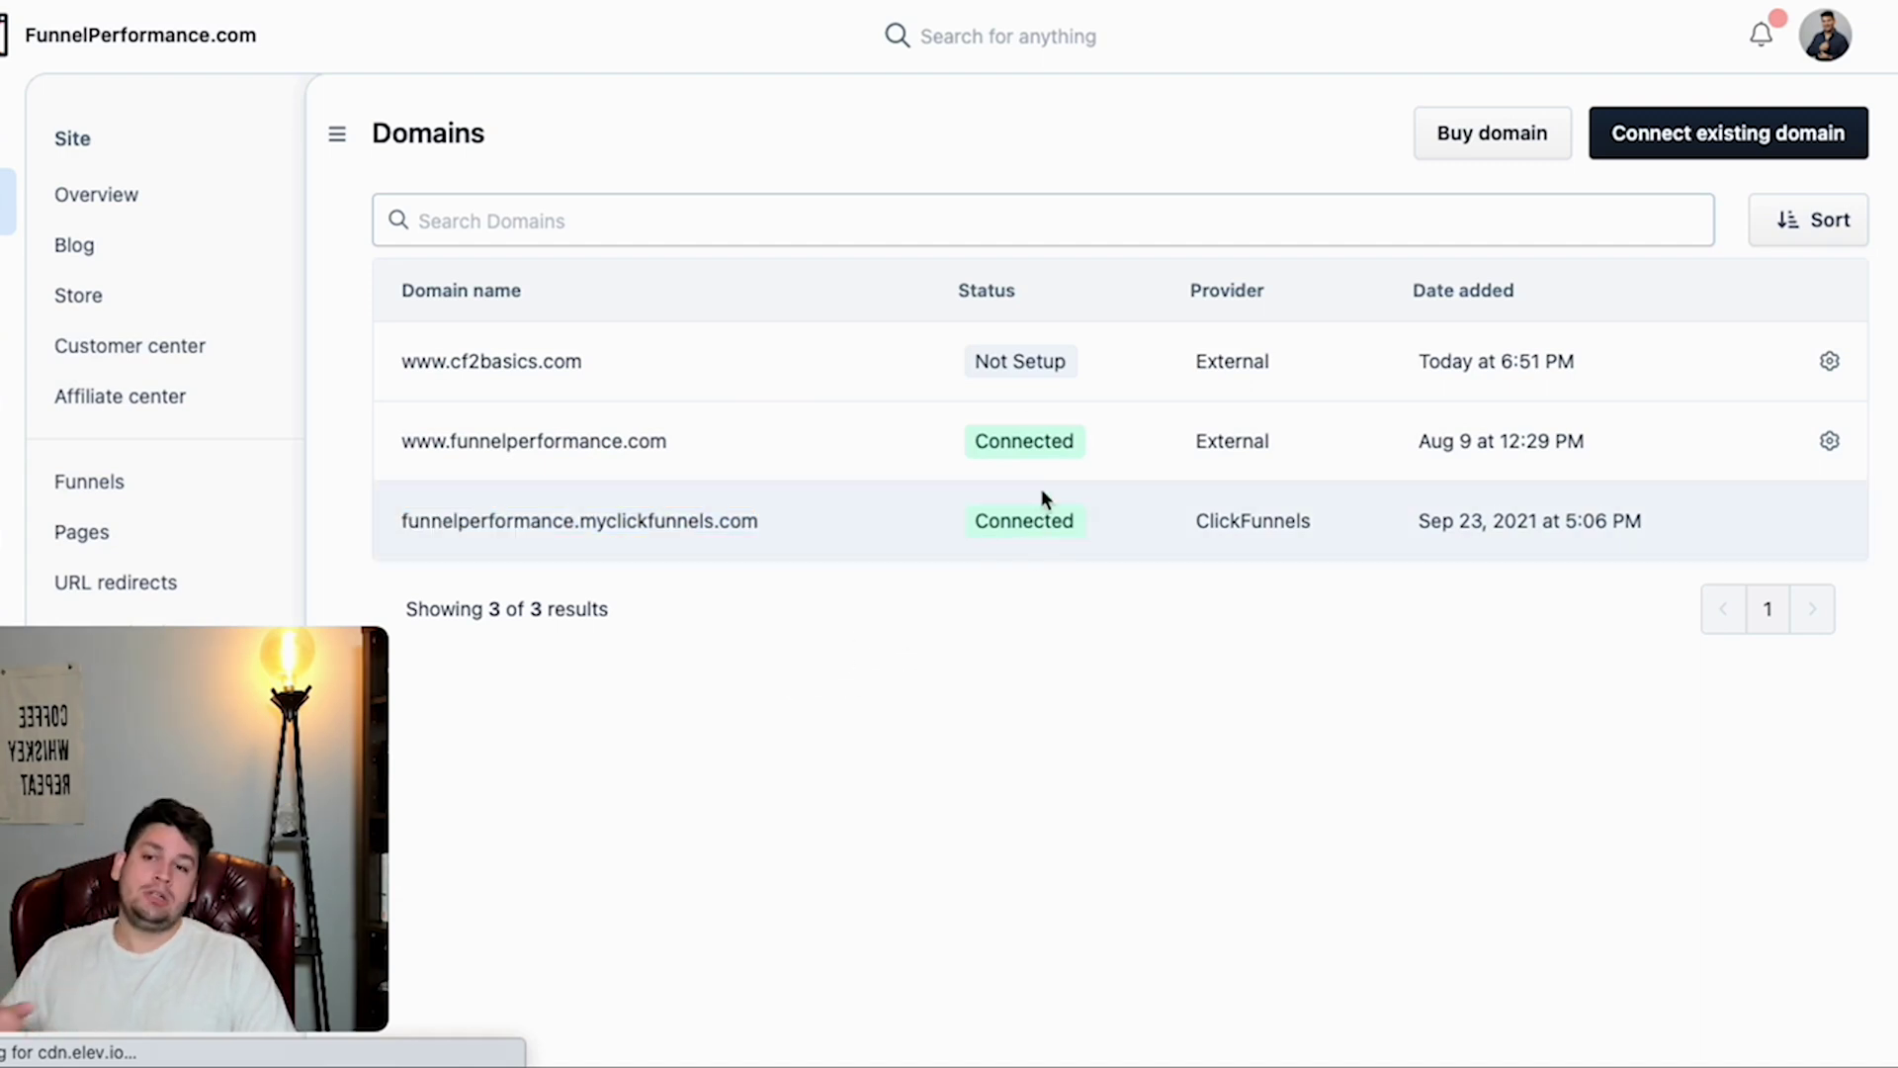
pyautogui.moveTo(1019, 521); pyautogui.dragTo(985, 656)
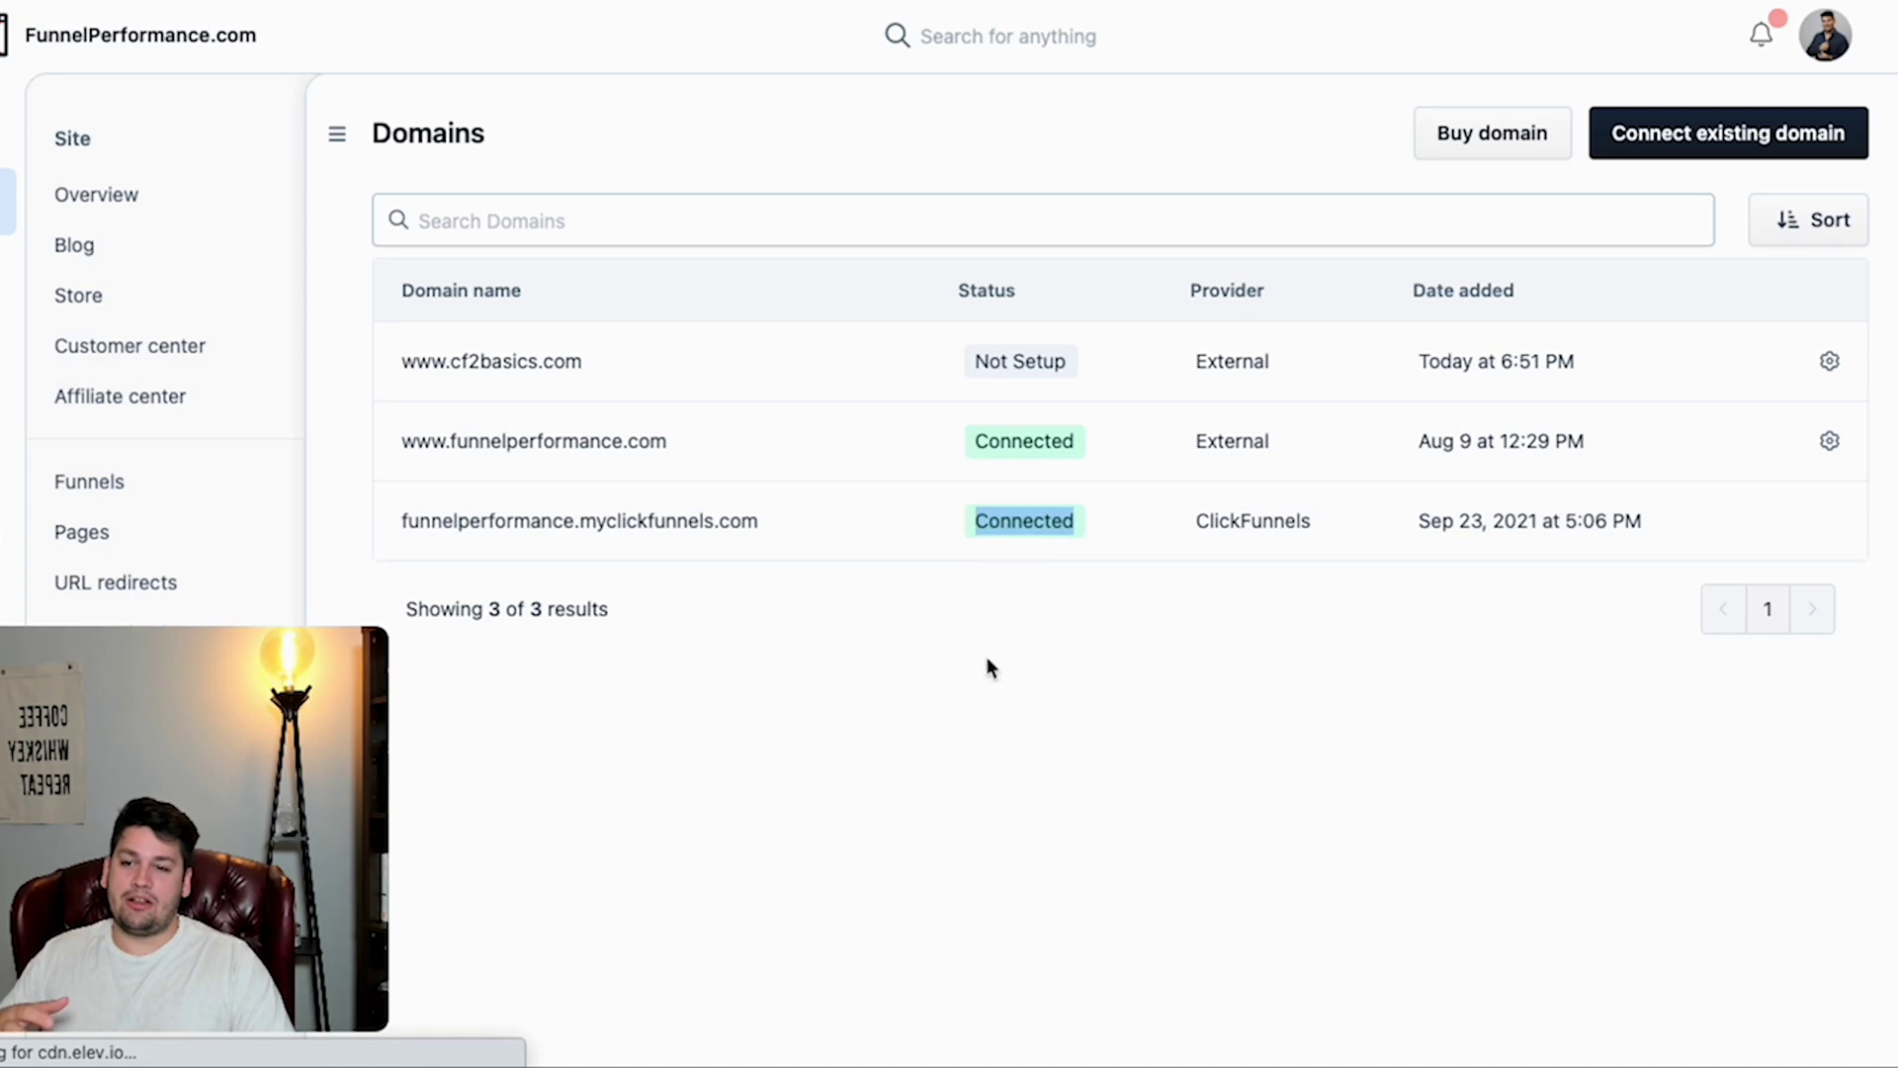
pyautogui.click(986, 657)
pyautogui.moveTo(1051, 441); pyautogui.dragTo(922, 457)
pyautogui.click(947, 609)
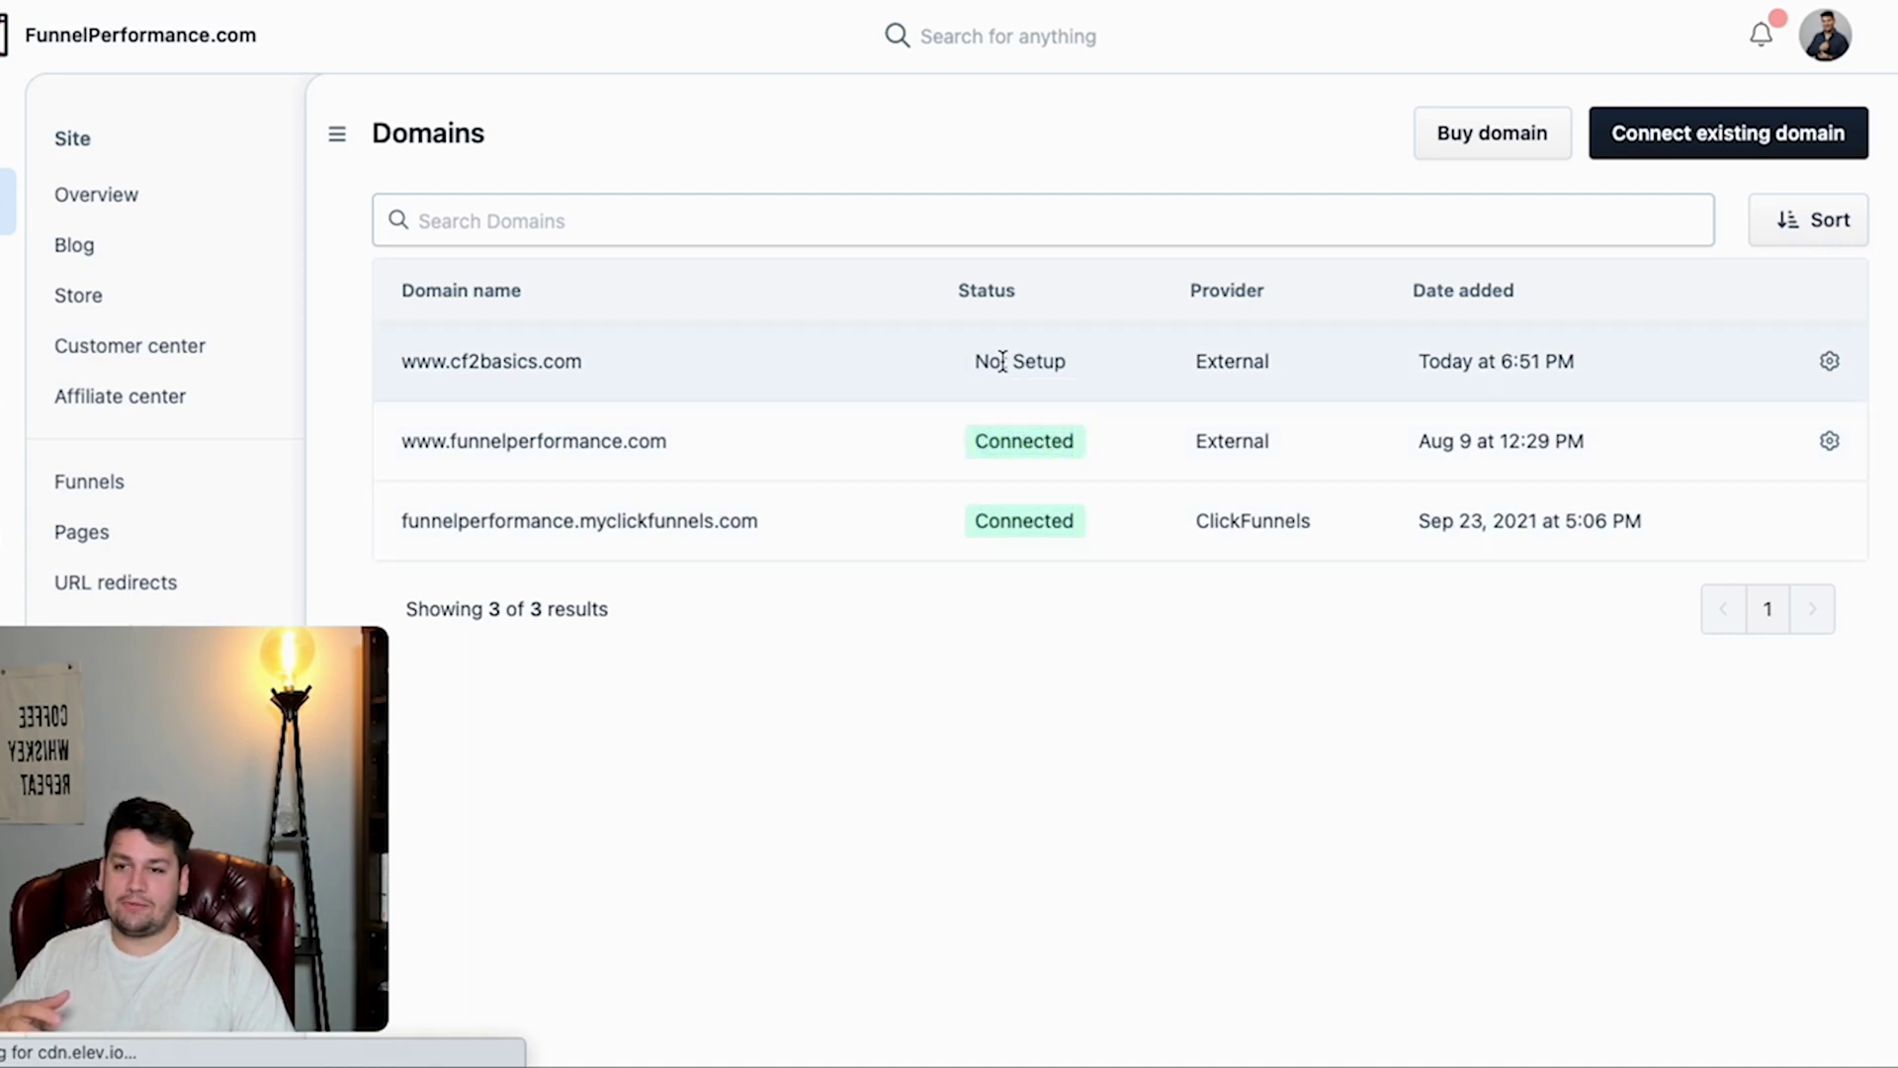
pyautogui.click(569, 368)
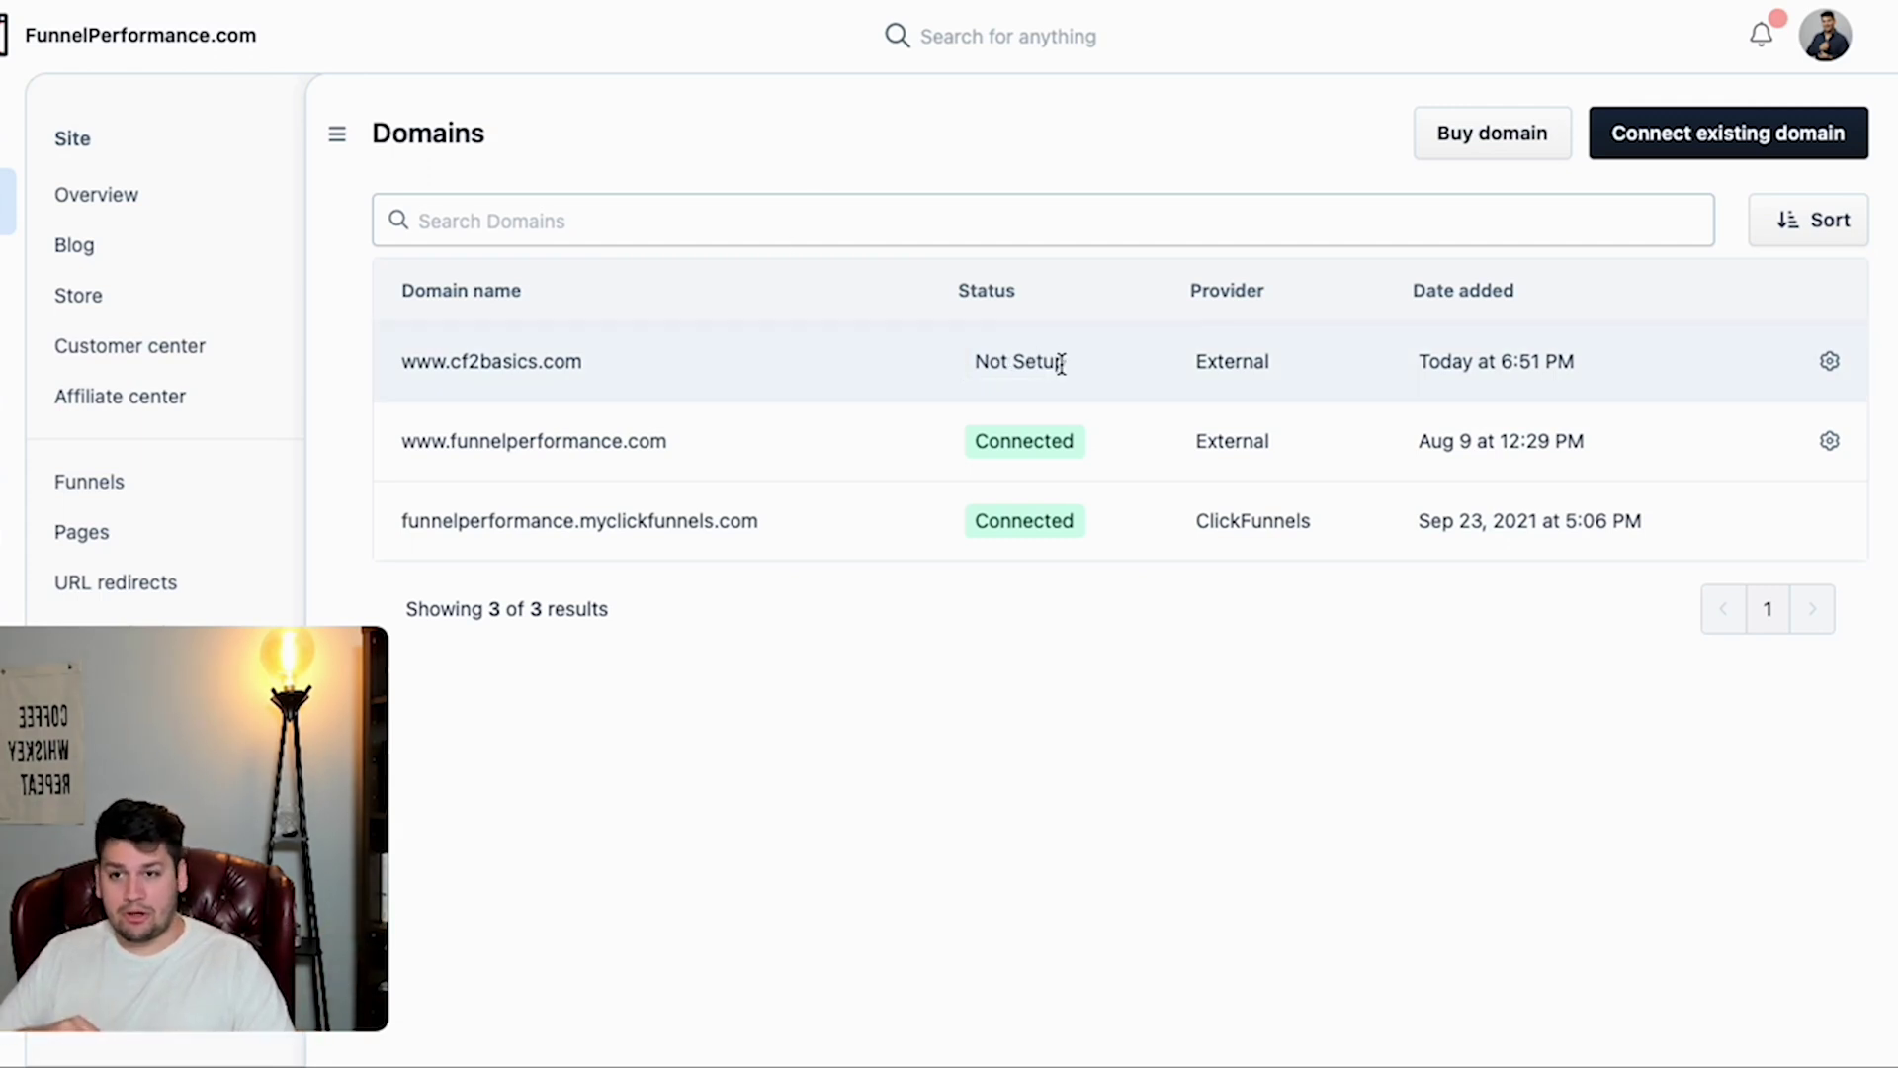
pyautogui.moveTo(1070, 370); pyautogui.dragTo(954, 360)
pyautogui.click(1052, 154)
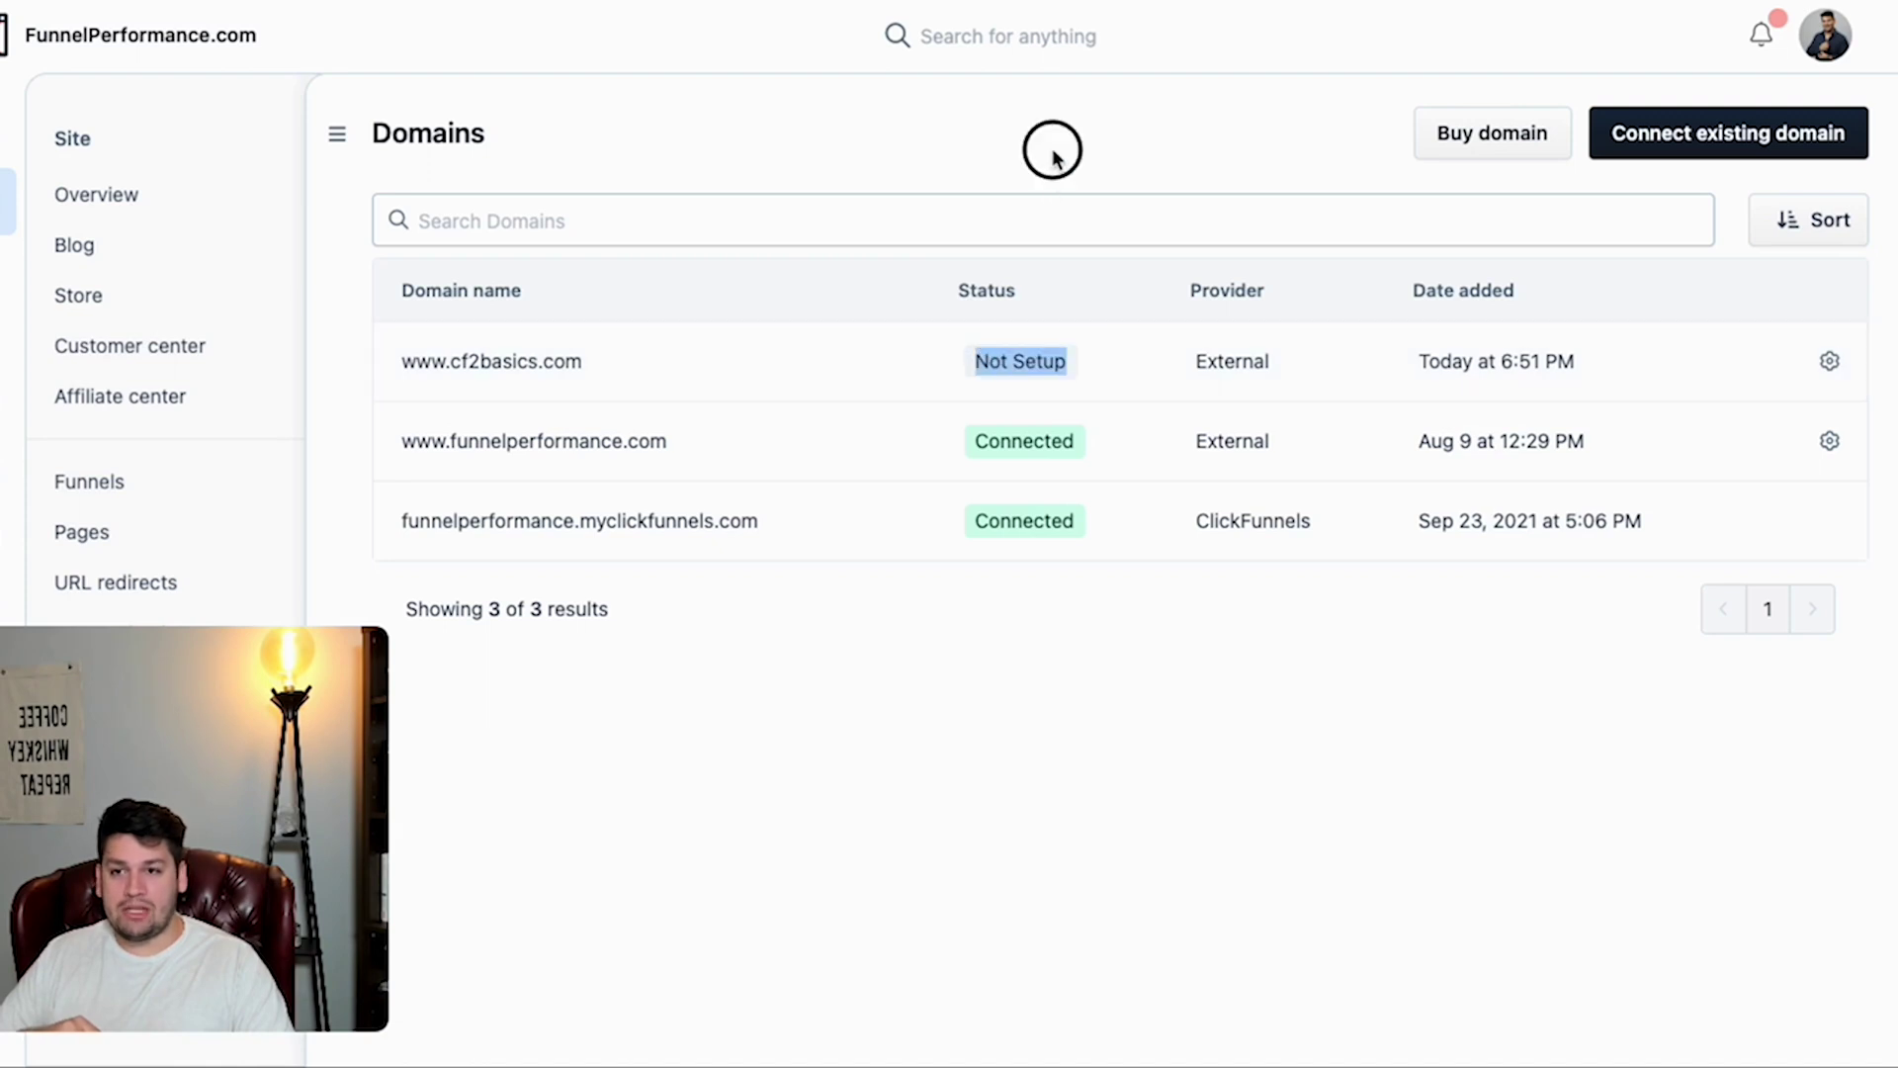